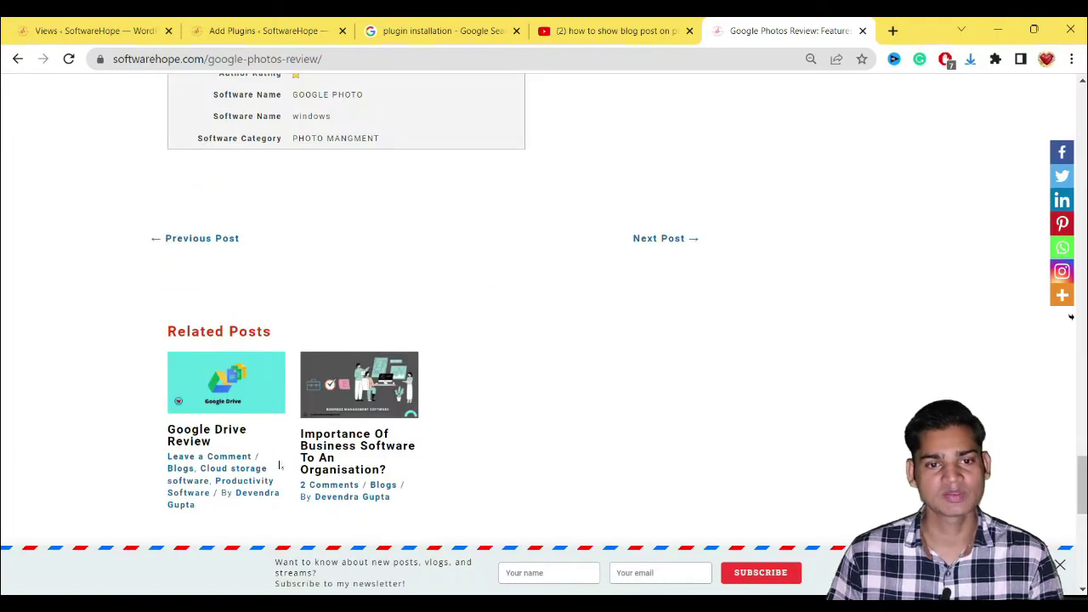
# Step: Examine the Google Photos review post, from its table of contents down to the Related Posts section
pyautogui.scroll(20, 487, 472)
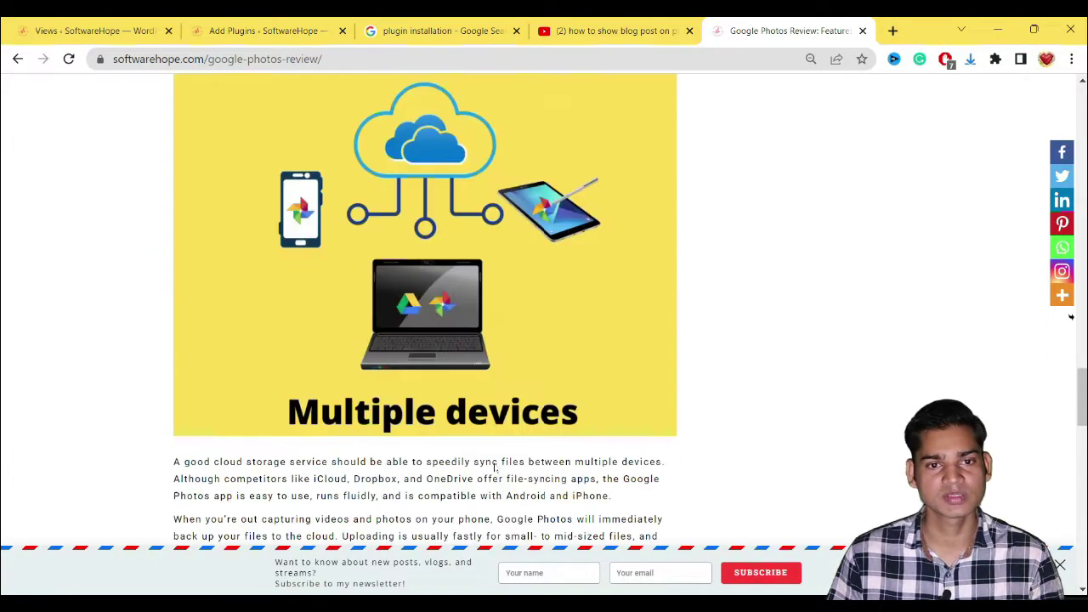
pyautogui.scroll(-20, 389, 358)
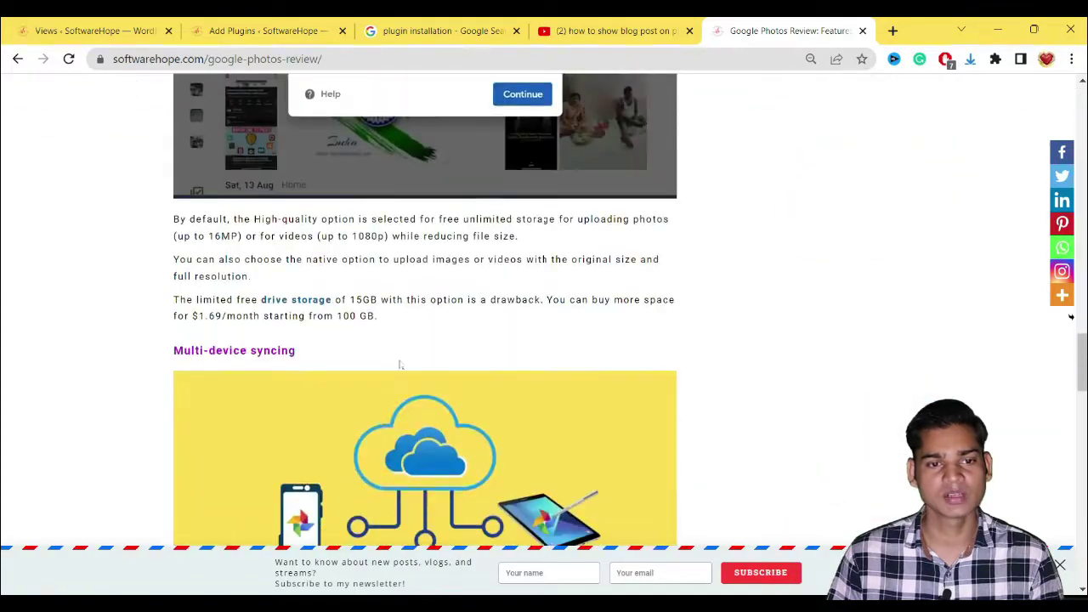
pyautogui.scroll(5, 311, 371)
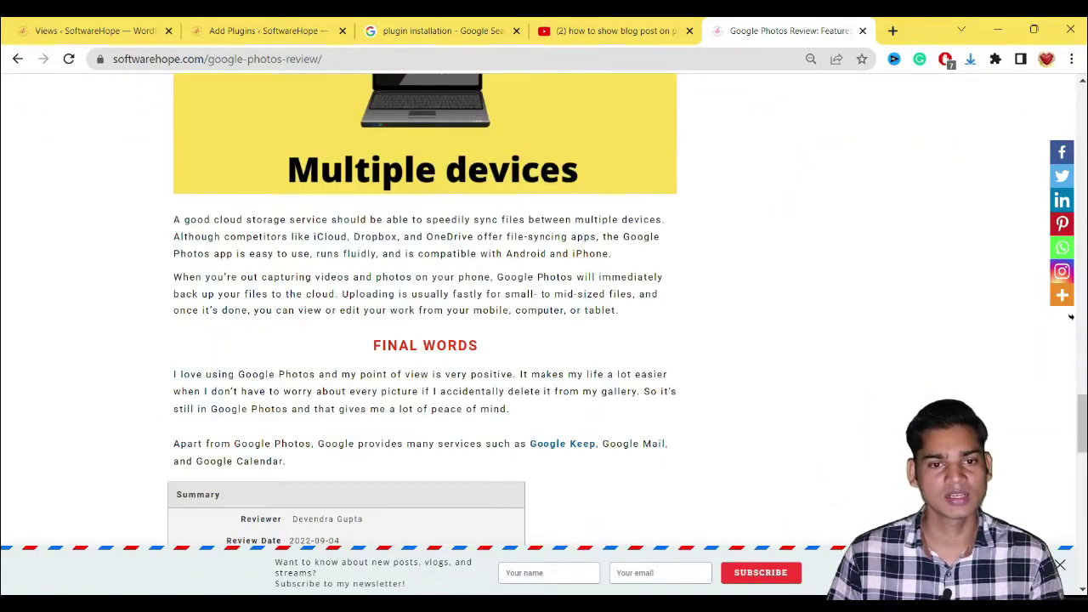
pyautogui.scroll(-15, 357, 374)
pyautogui.scroll(5, 386, 374)
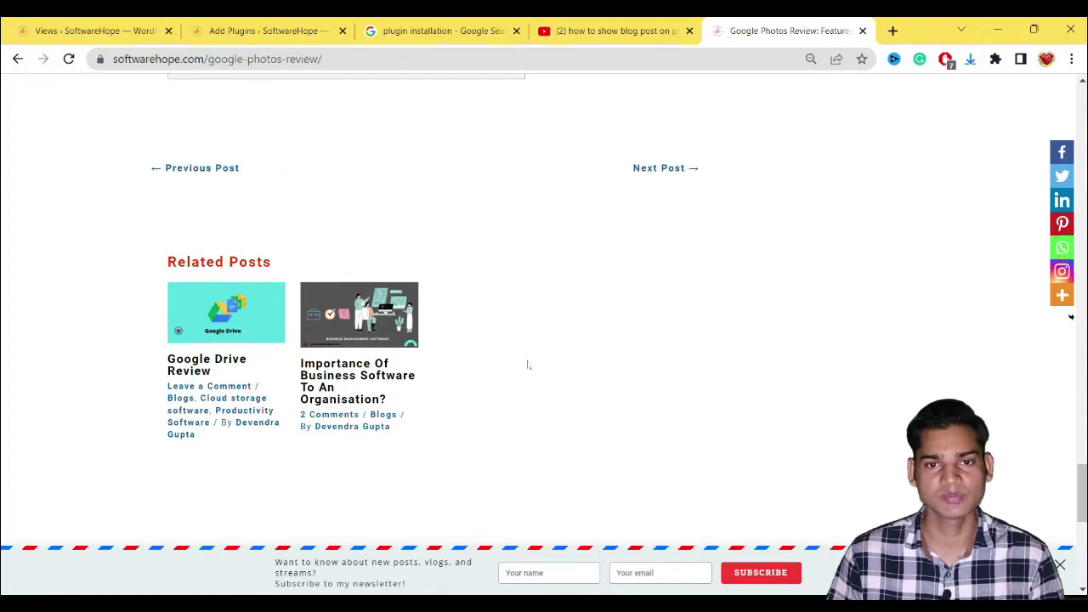
pyautogui.scroll(2, 489, 298)
pyautogui.scroll(-2, 498, 316)
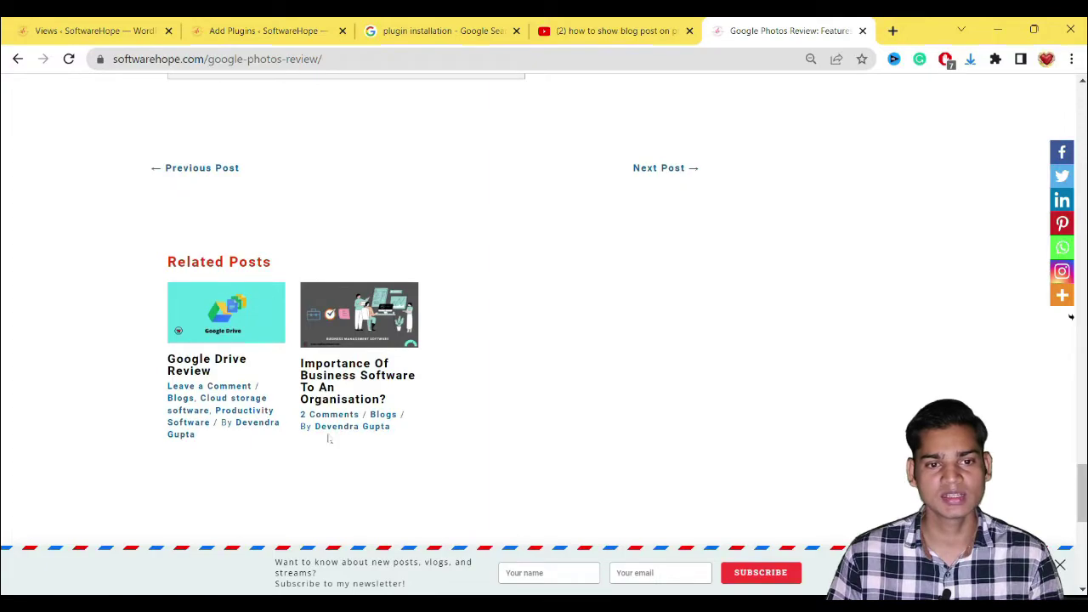
pyautogui.press('Home')
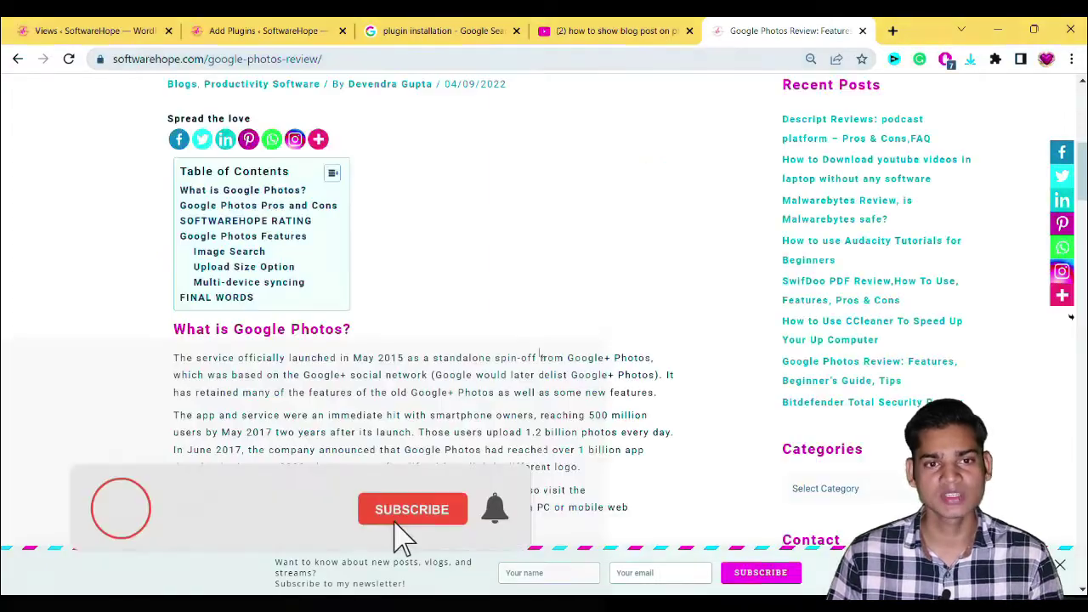
pyautogui.scroll(-15, 546, 325)
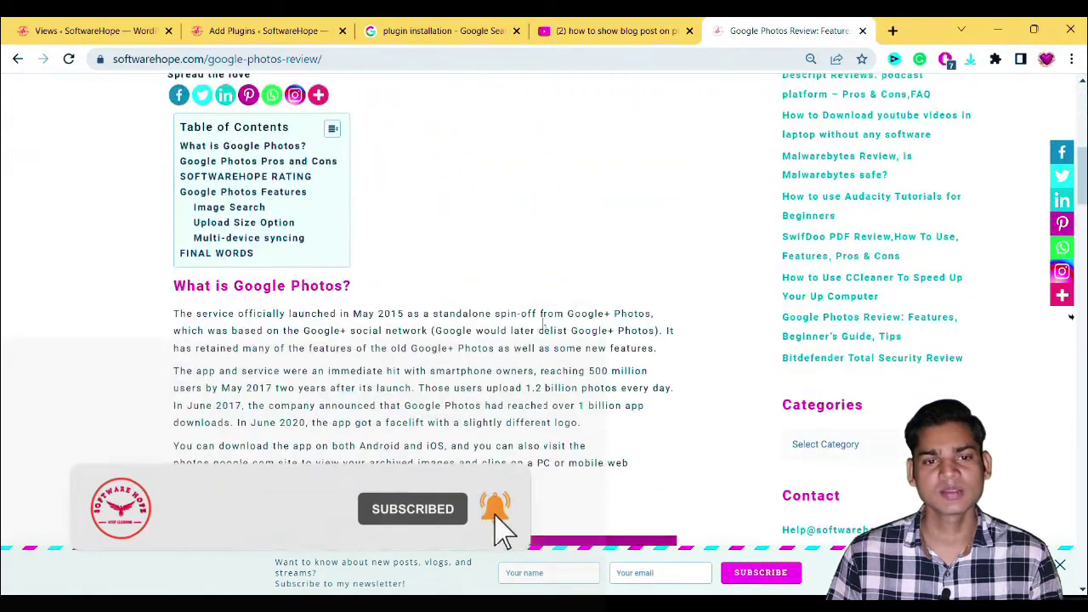
pyautogui.scroll(-10, 467, 328)
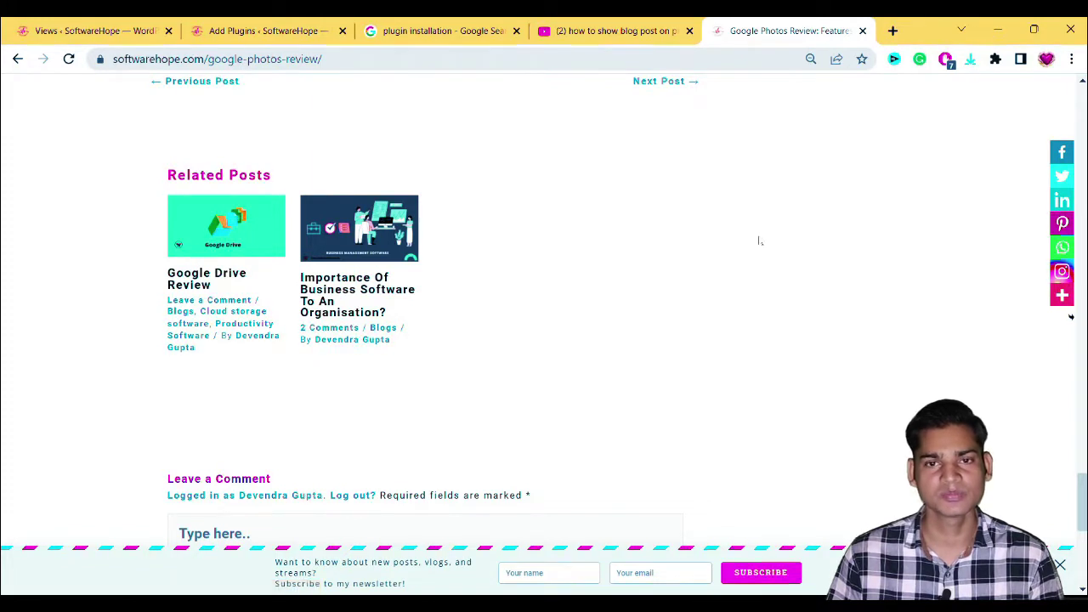
# Step: Open the Google Drive Review from the related posts and look through the article
pyautogui.click(228, 250)
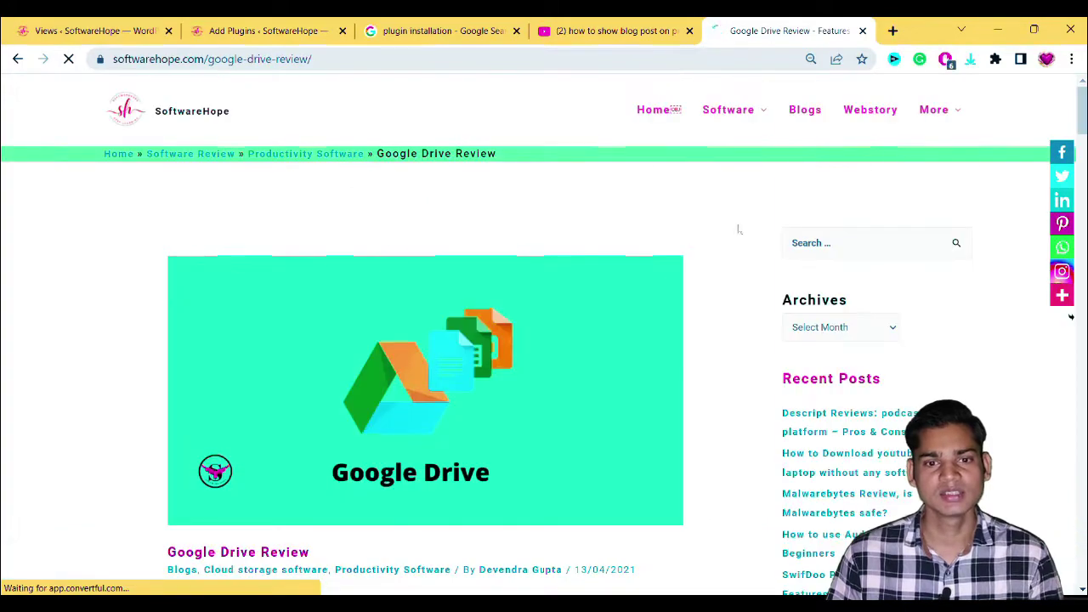
pyautogui.scroll(-12, 736, 230)
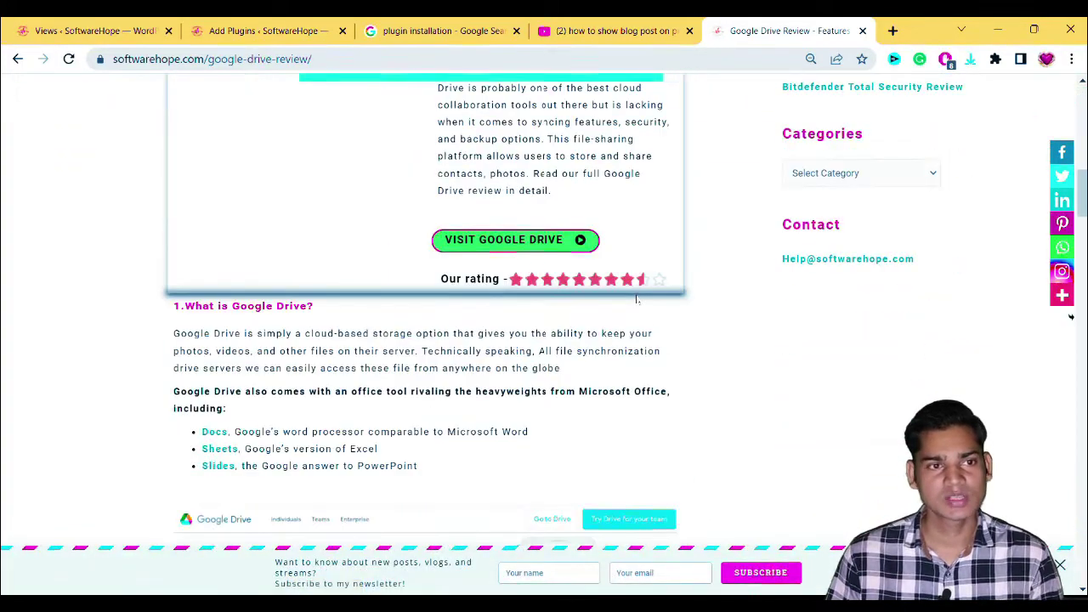
pyautogui.scroll(5, 476, 221)
# Step: Switch to the WordPress Views list and highlight the shortcode of the Transcription Software review view
pyautogui.click(94, 31)
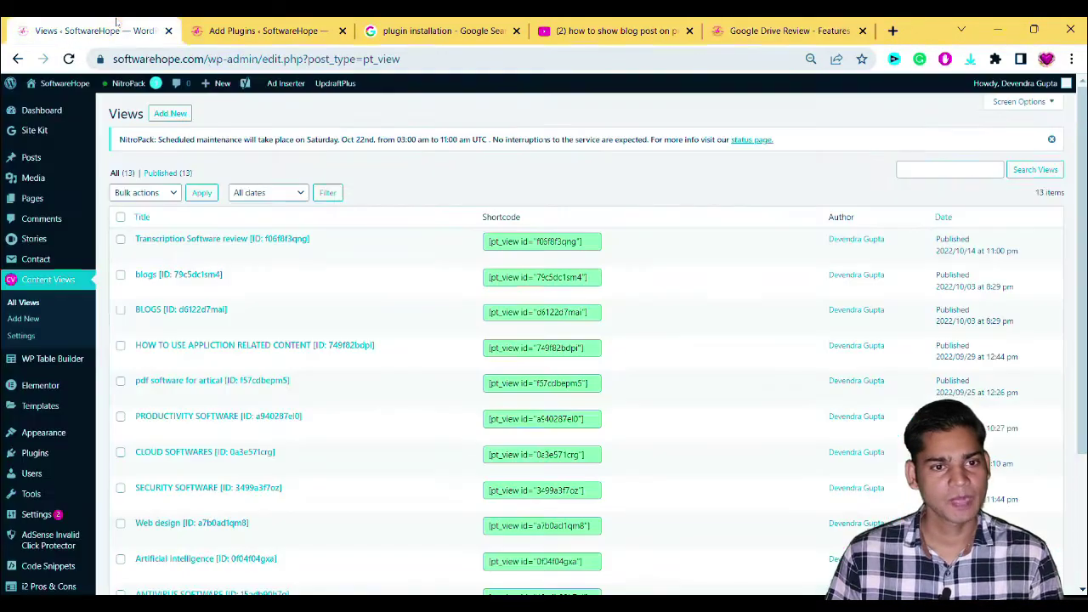
pyautogui.click(30, 157)
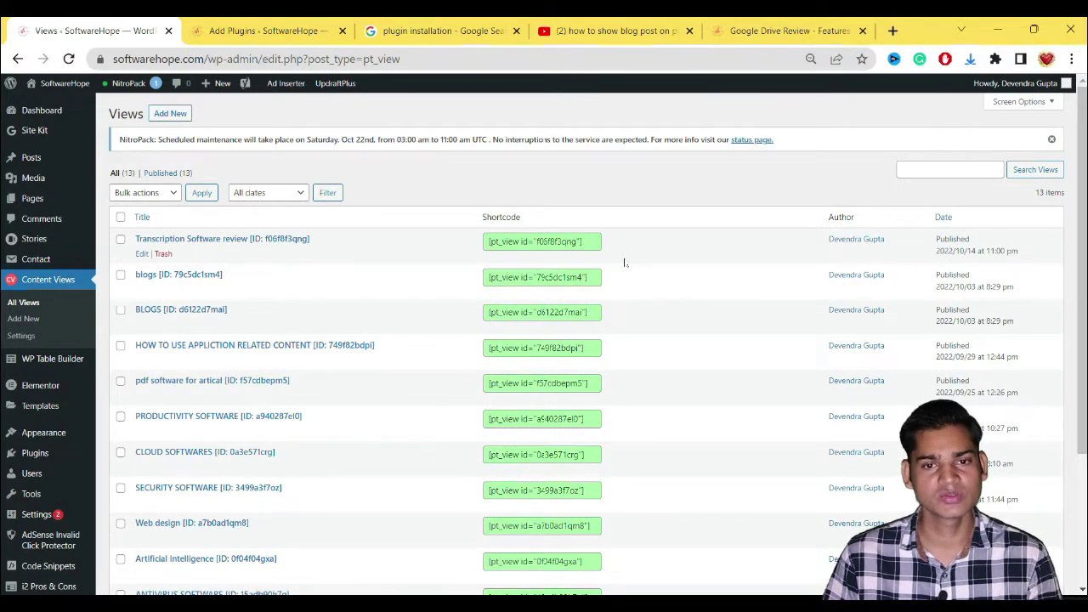
pyautogui.moveTo(481, 242); pyautogui.dragTo(605, 245)
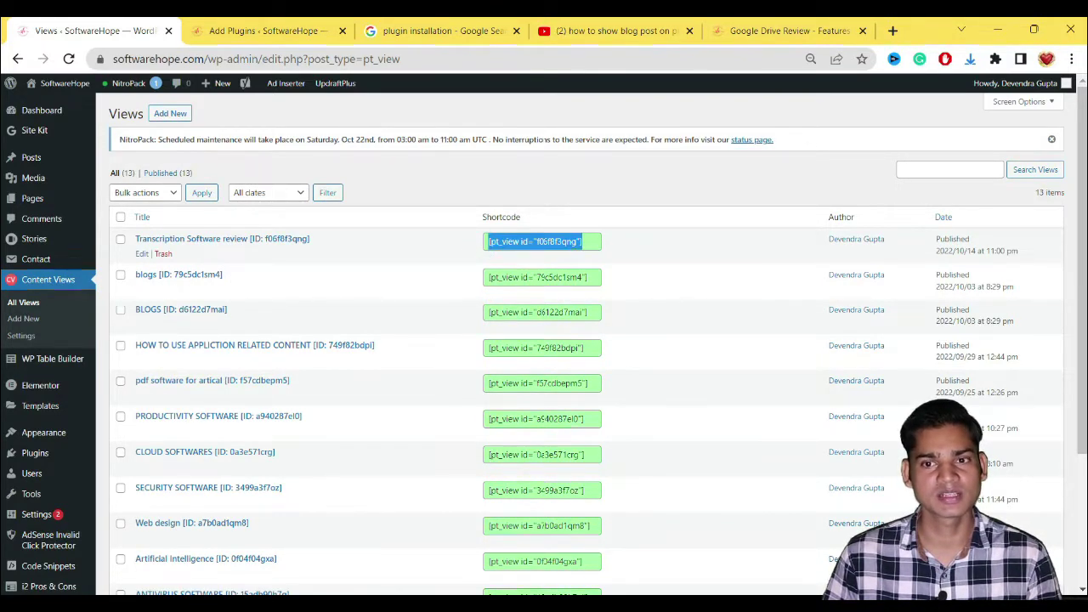
pyautogui.click(616, 247)
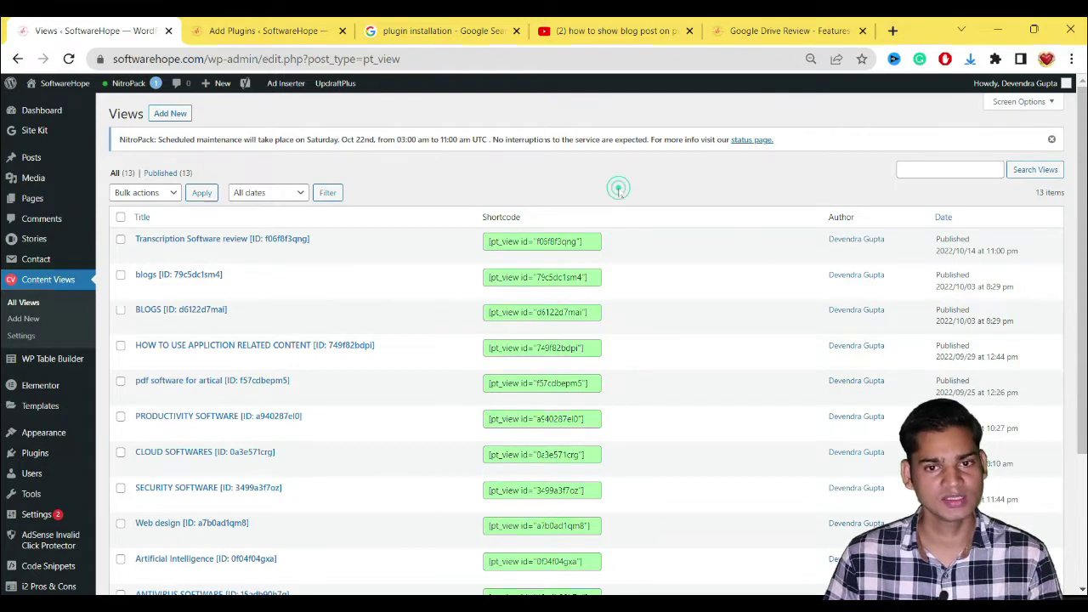
# Step: Add a new content view and title it "Pdf software- blog home page"
pyautogui.click(170, 114)
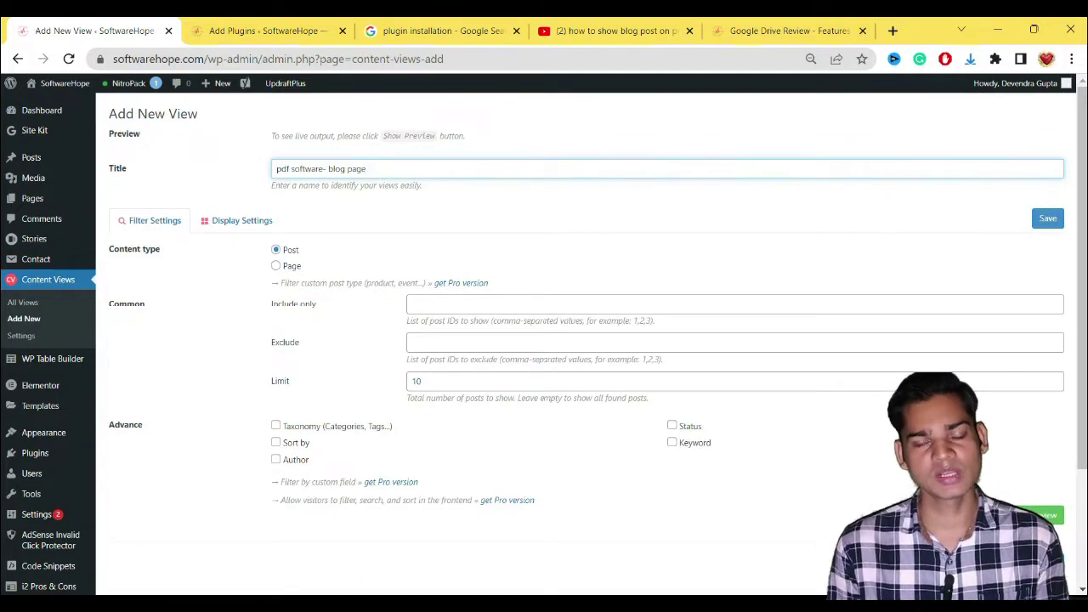
pyautogui.write('home')
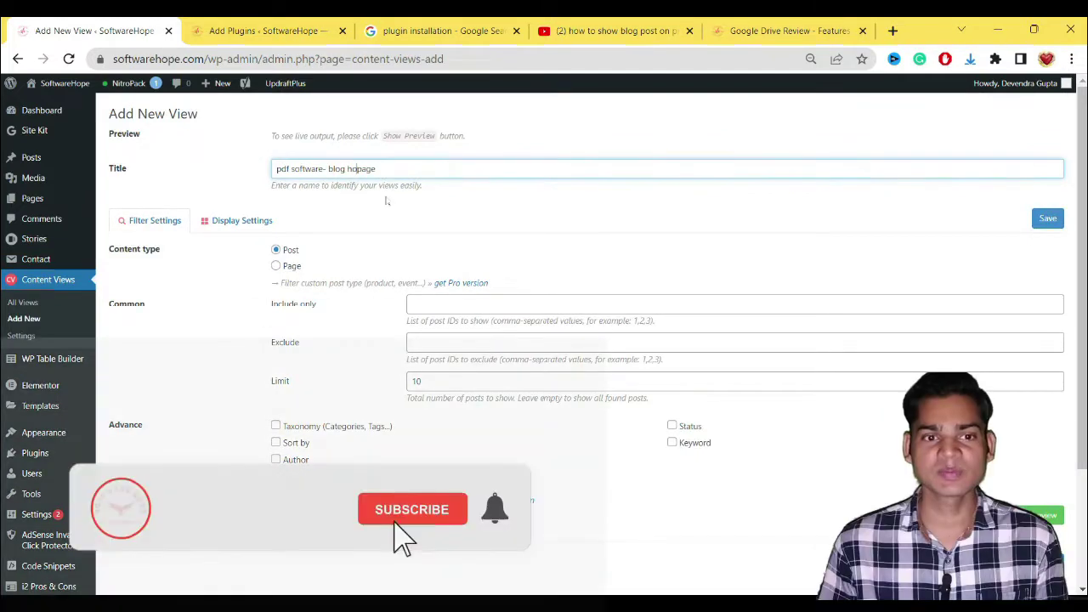
pyautogui.press('Home')
pyautogui.press('Delete')
pyautogui.write('P')
pyautogui.click(545, 216)
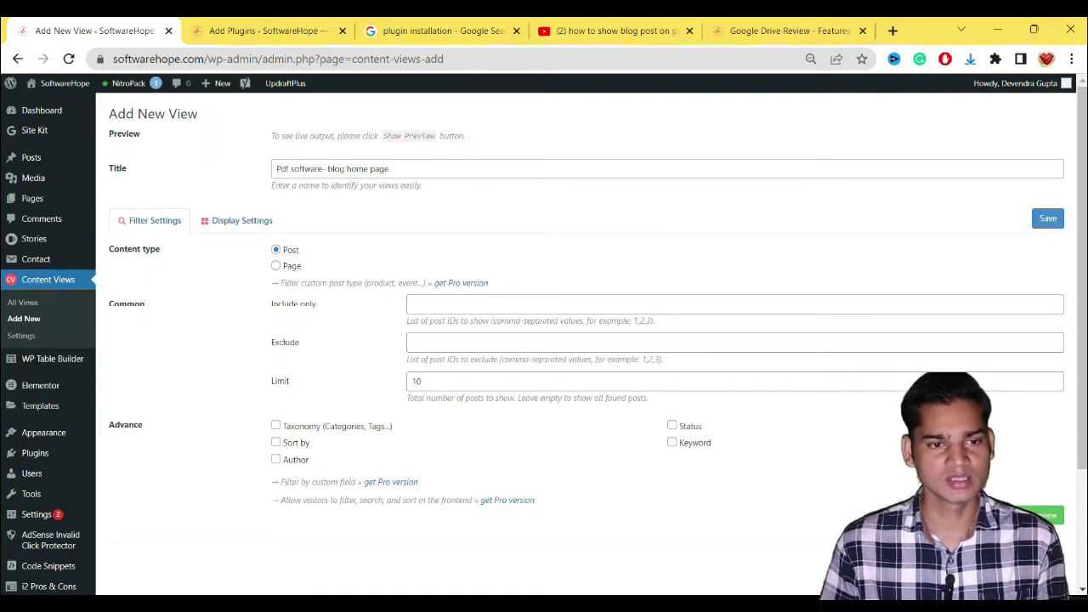
# Step: Review the filter settings and display settings available for the new view
pyautogui.scroll(-2, 183, 238)
pyautogui.scroll(2, 183, 239)
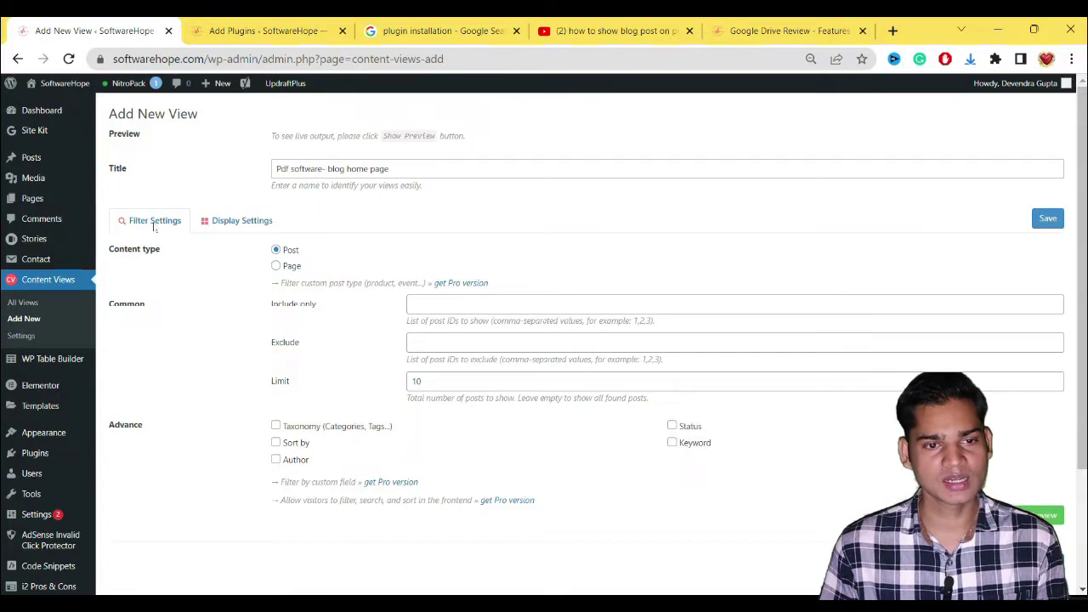
pyautogui.click(255, 223)
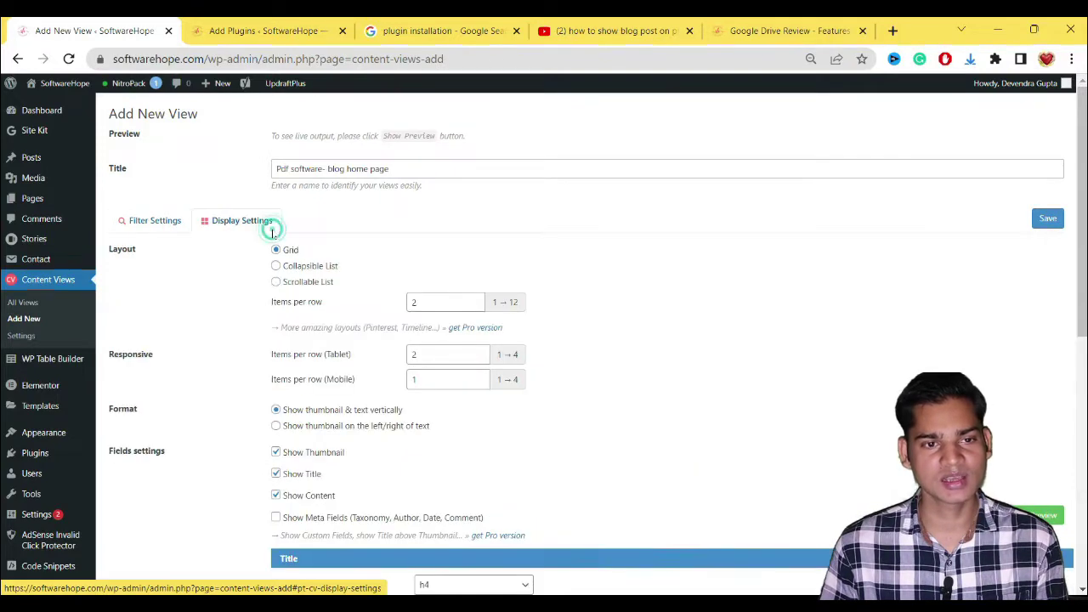
pyautogui.click(156, 220)
pyautogui.scroll(-2, 515, 285)
pyautogui.scroll(2, 515, 286)
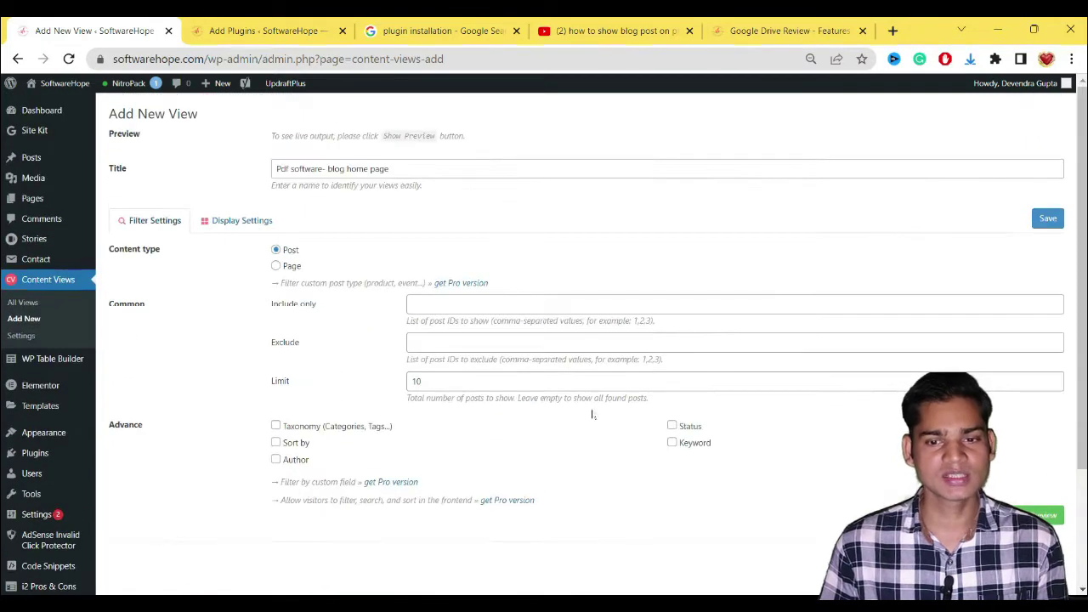
pyautogui.scroll(-2, 470, 295)
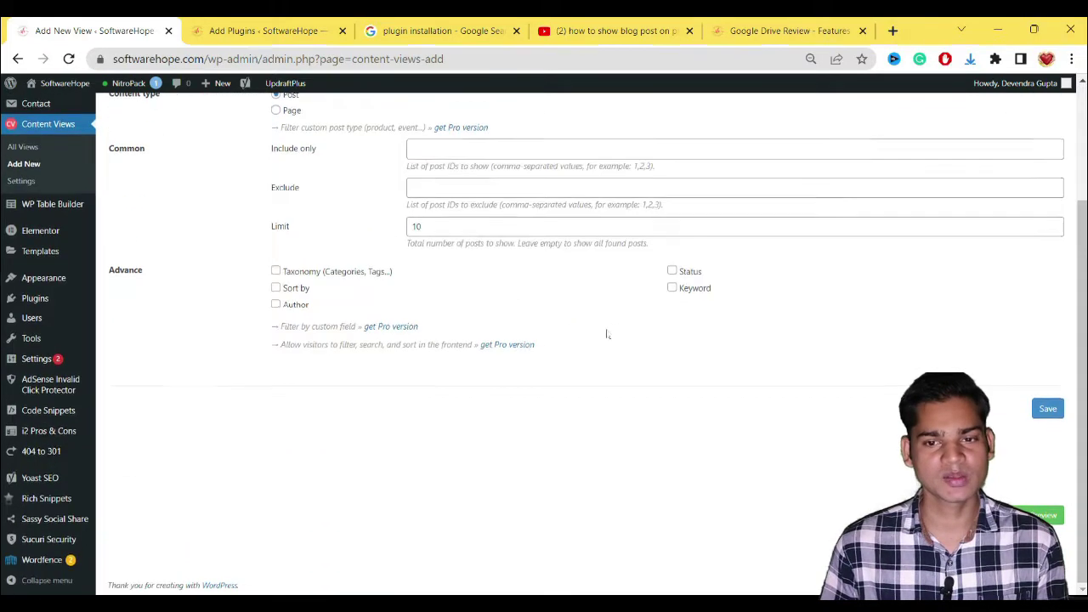
pyautogui.scroll(2, 604, 333)
pyautogui.scroll(-2, 604, 332)
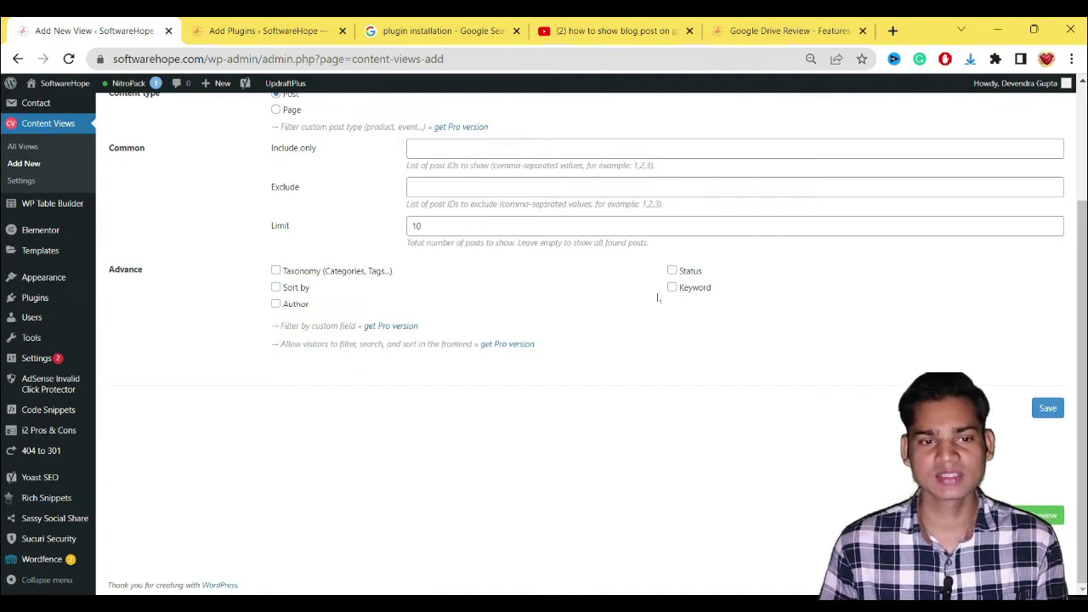
# Step: Enable the Author filter and include only posts by the first listed author
pyautogui.click(275, 304)
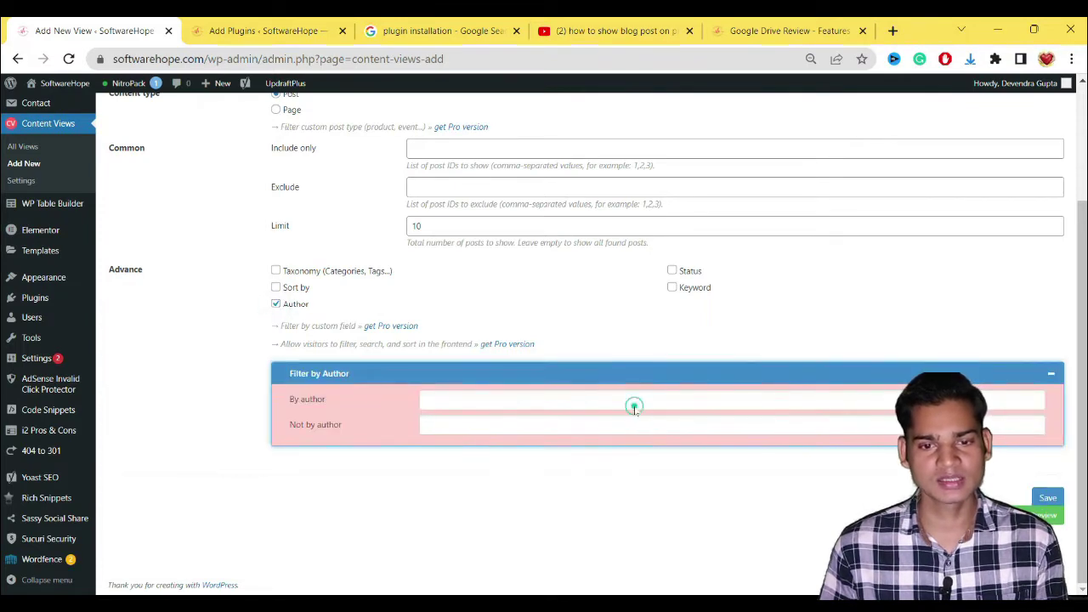
pyautogui.click(633, 403)
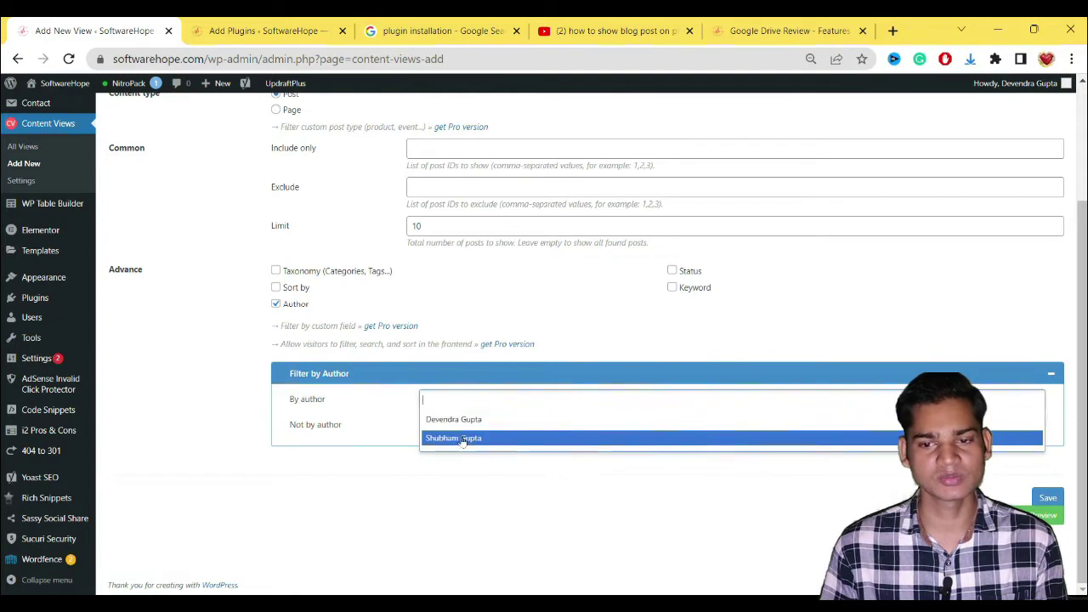
pyautogui.click(535, 419)
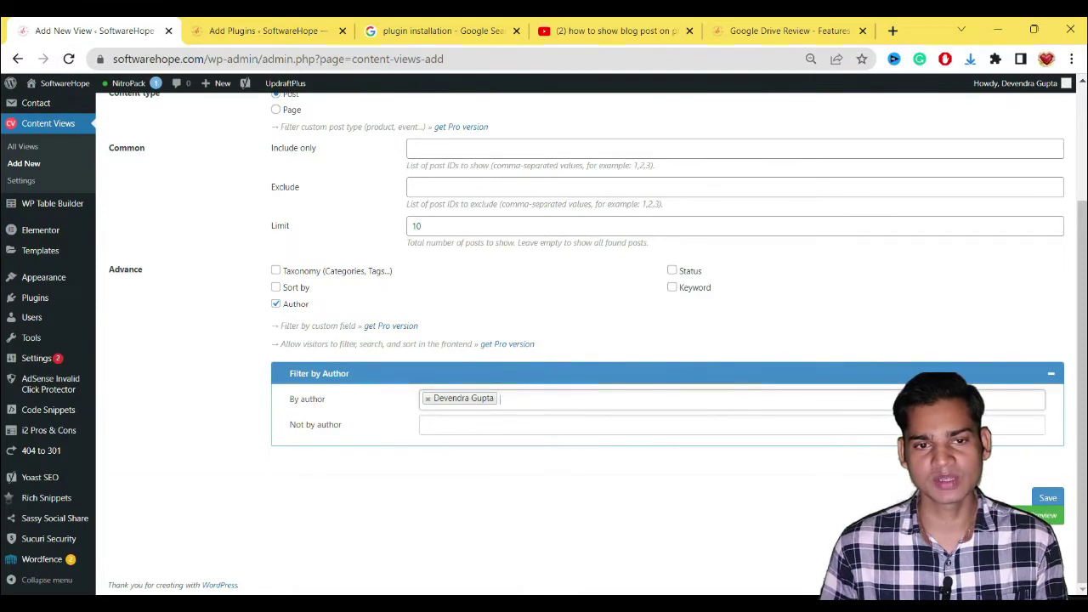
# Step: Preview the view and examine the posts it shows for the selected author
pyautogui.scroll(4, 623, 210)
pyautogui.scroll(-3, 623, 210)
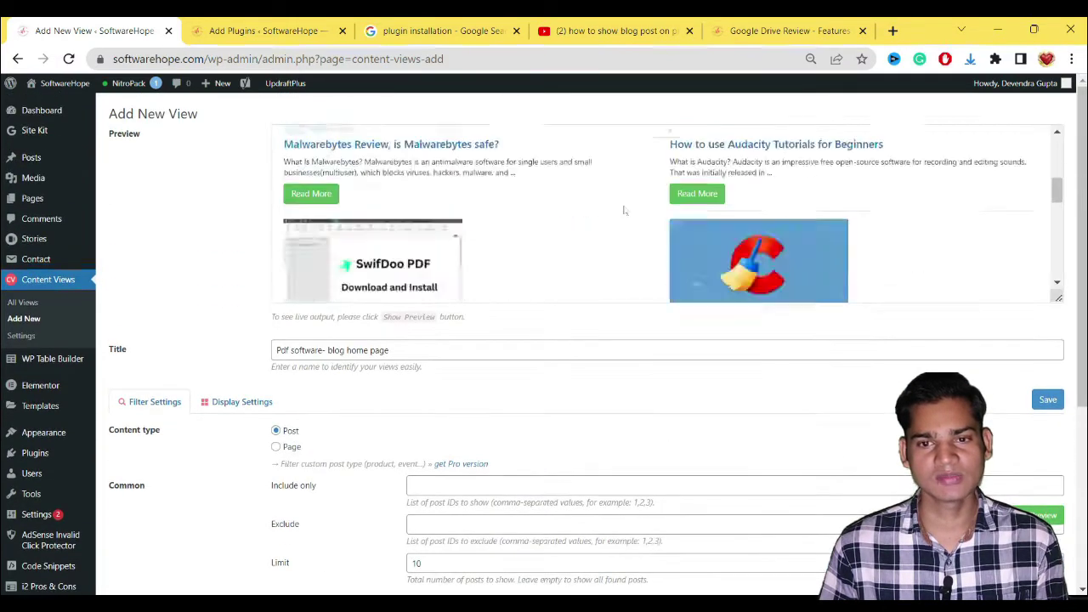
pyautogui.scroll(5, 620, 229)
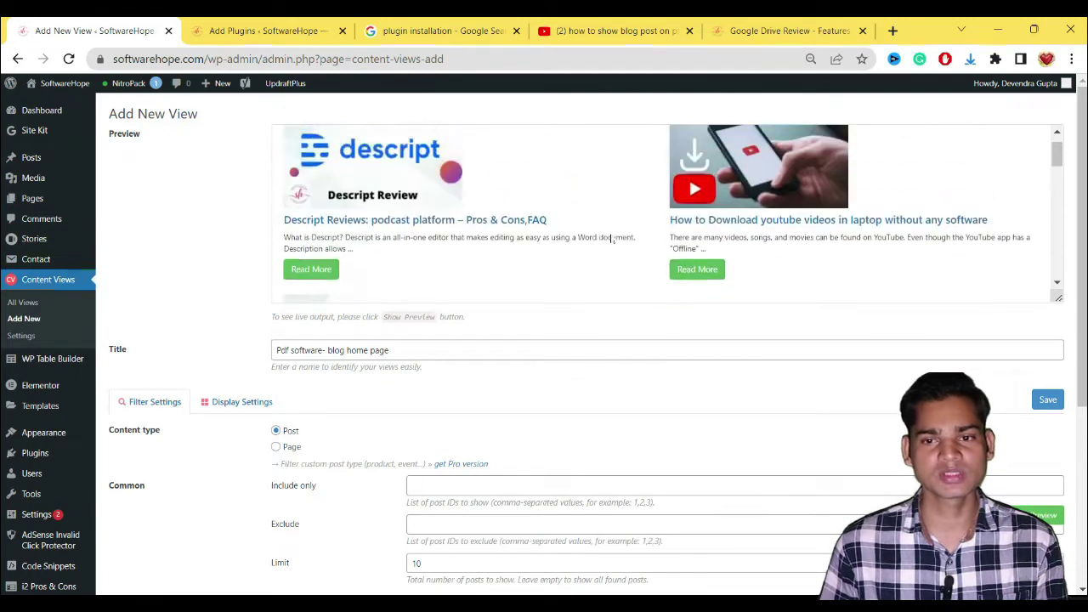
pyautogui.scroll(-3, 612, 238)
pyautogui.scroll(-3, 474, 467)
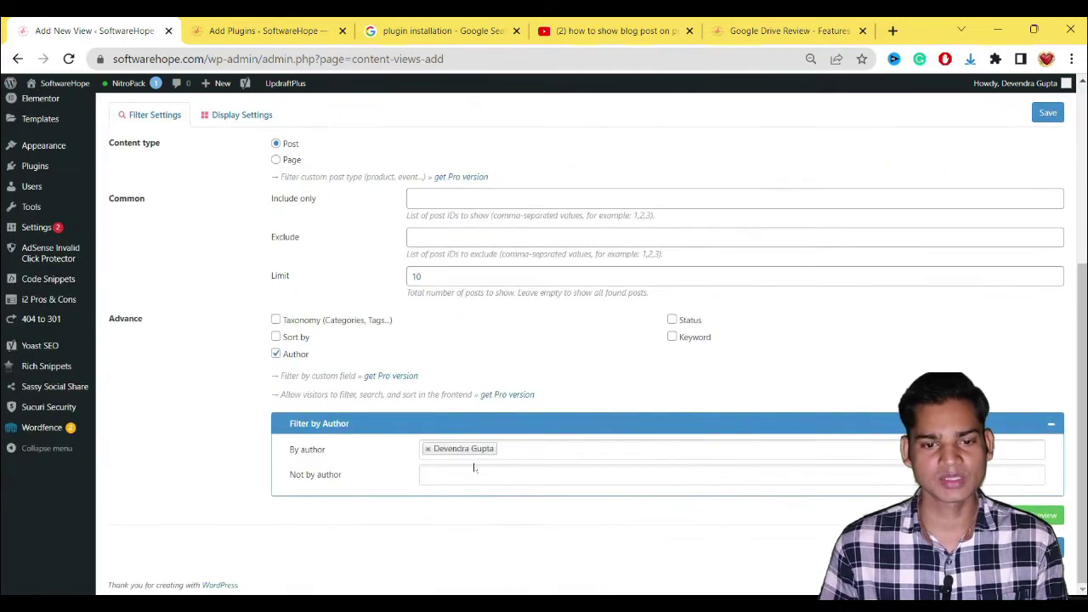
# Step: Remove the selected author from the By author filter
pyautogui.click(429, 449)
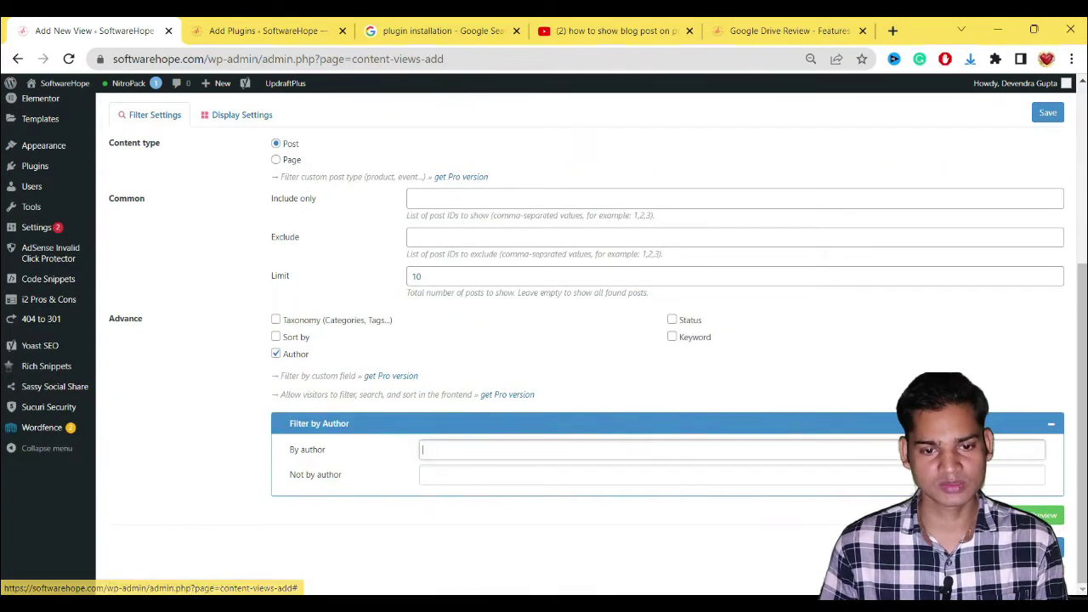
pyautogui.click(450, 487)
# Step: Set the view's limit to 50 posts
pyautogui.scroll(5, 740, 468)
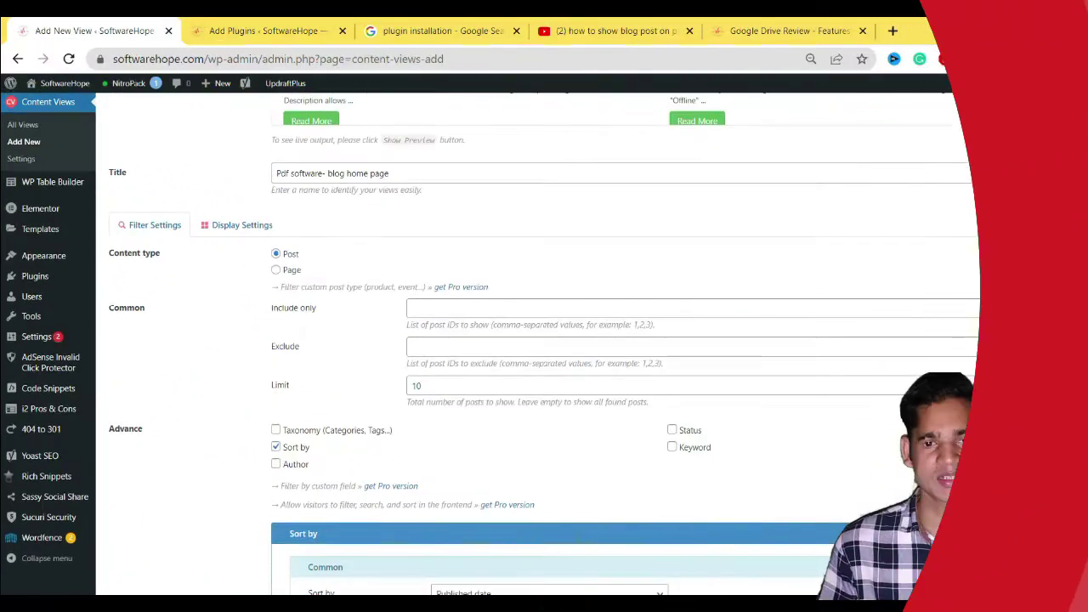
pyautogui.doubleClick(441, 388)
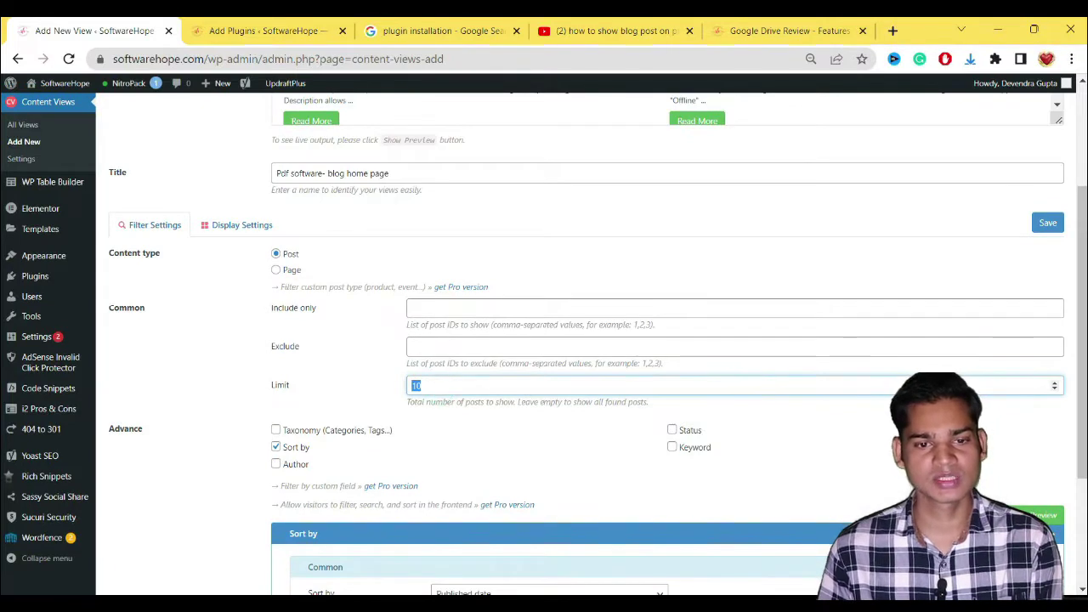
pyautogui.click(448, 385)
pyautogui.doubleClick(445, 381)
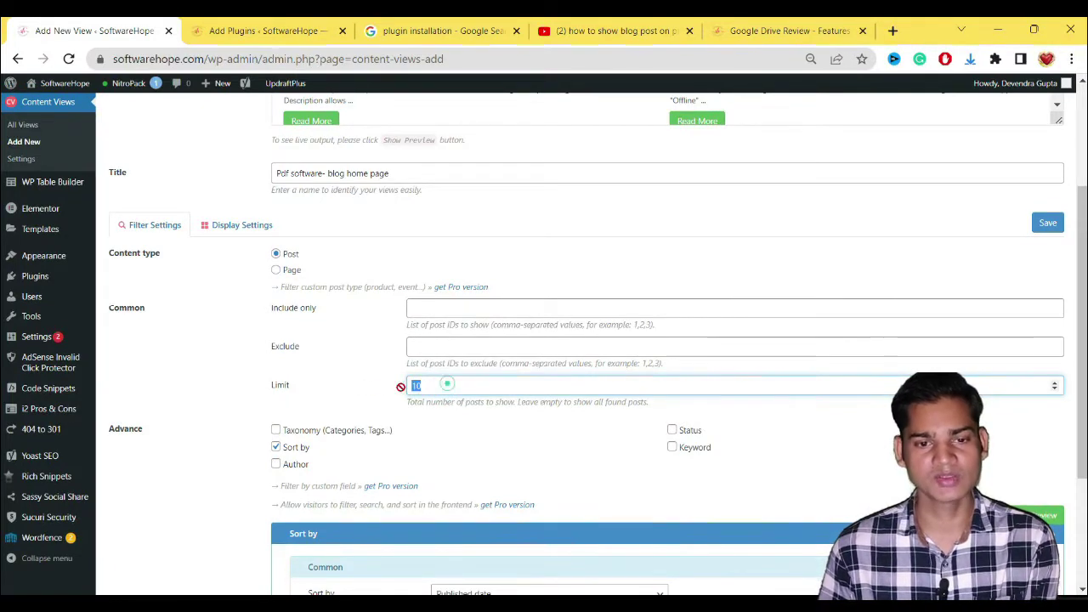
pyautogui.write('50')
# Step: Enable the Taxonomy filter for the view and choose Categories as the taxonomy
pyautogui.scroll(-3, 587, 340)
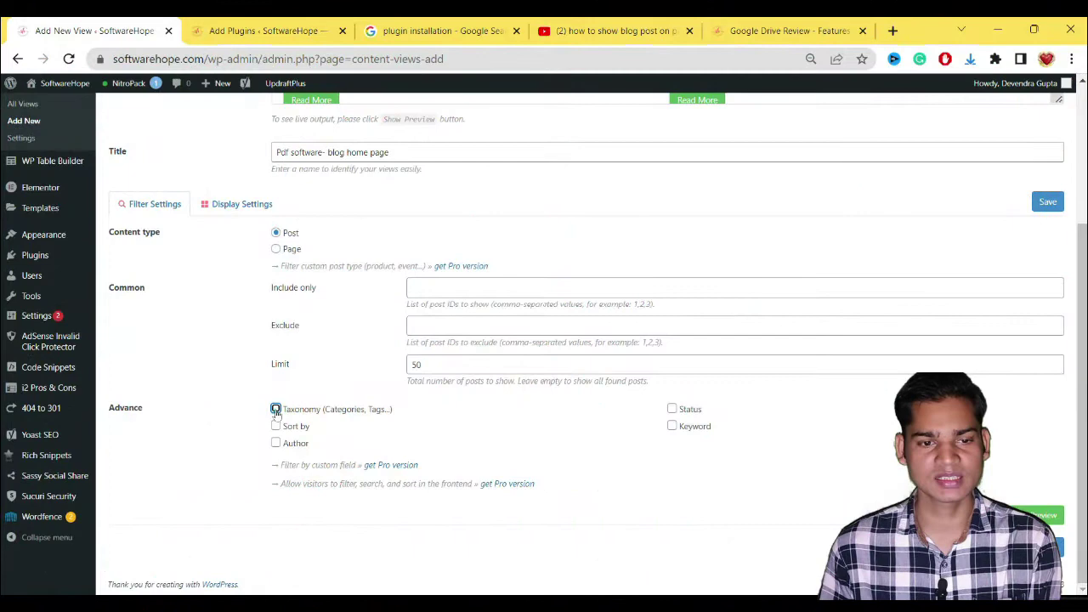
pyautogui.click(276, 410)
pyautogui.scroll(-2, 434, 428)
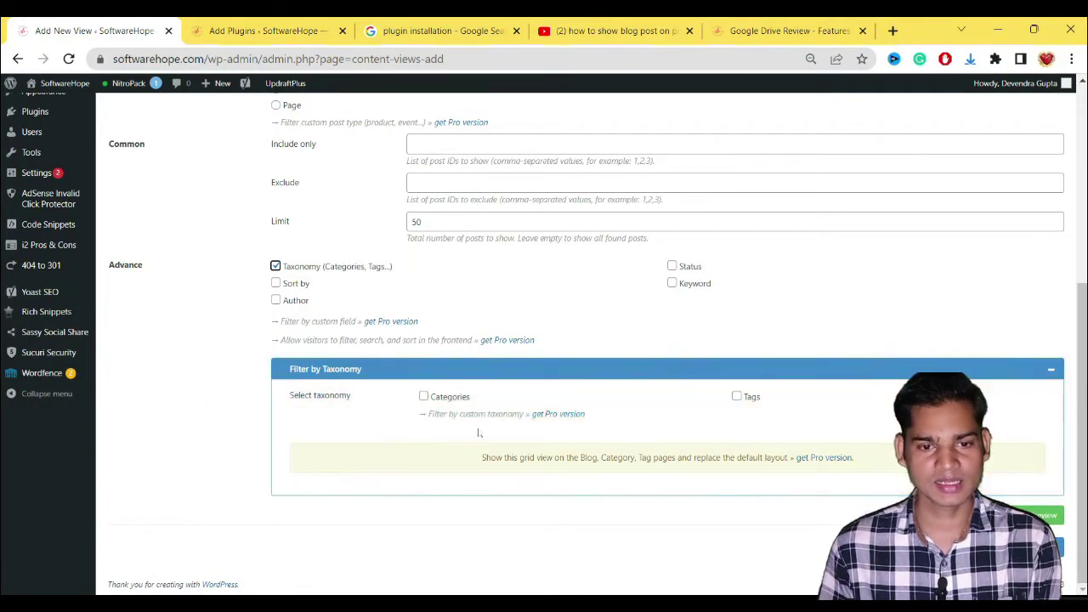
pyautogui.click(423, 398)
pyautogui.scroll(-2, 425, 403)
# Step: Find the Pdf Software category and add it as the selected term of the Categories filter
pyautogui.click(615, 380)
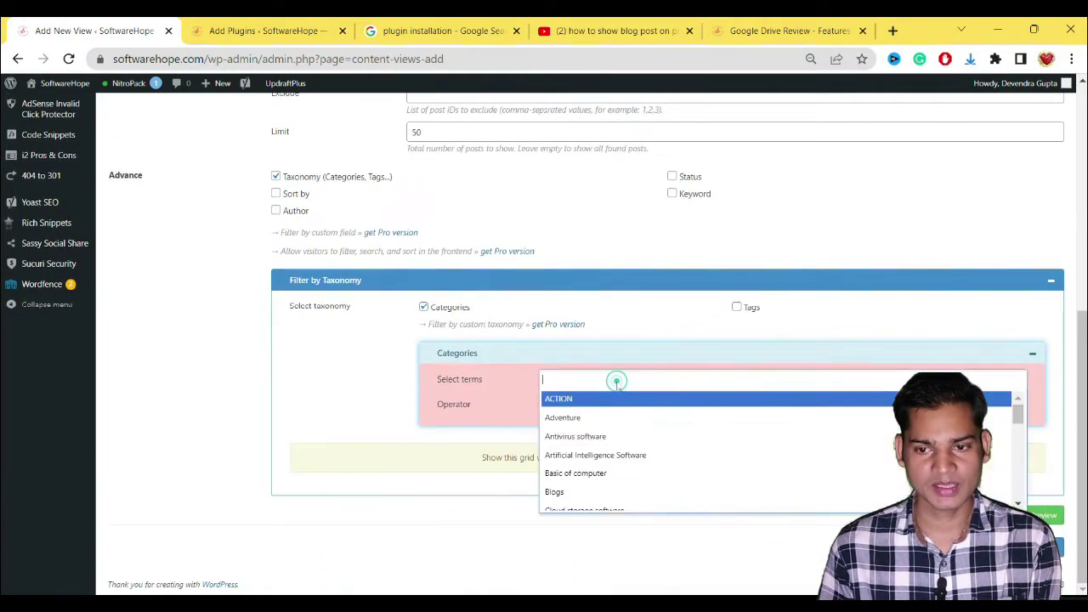
pyautogui.scroll(-10, 616, 442)
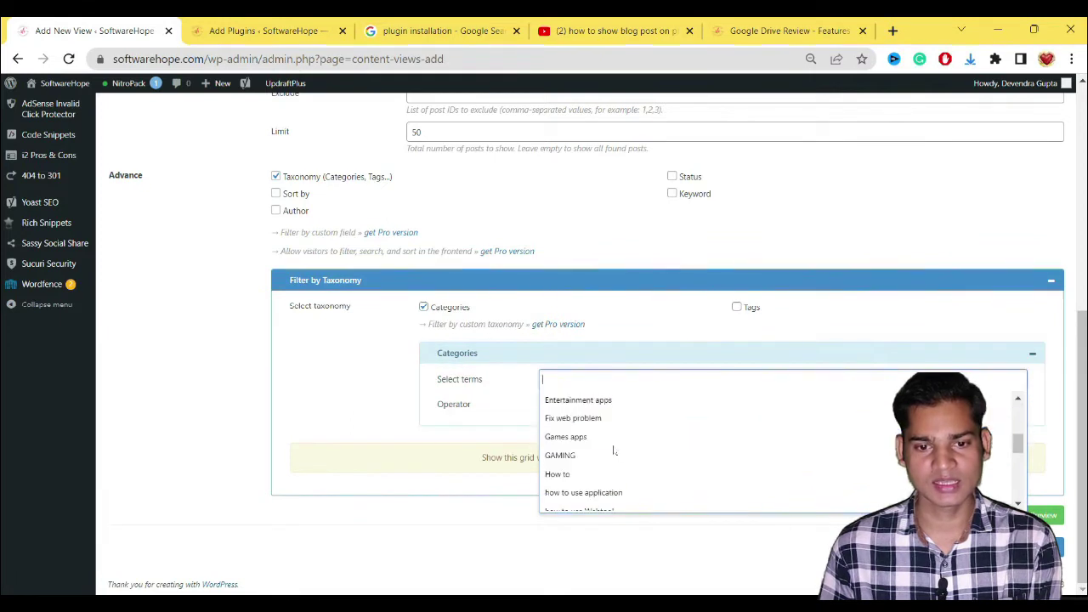
pyautogui.scroll(-2, 614, 459)
pyautogui.scroll(10, 629, 442)
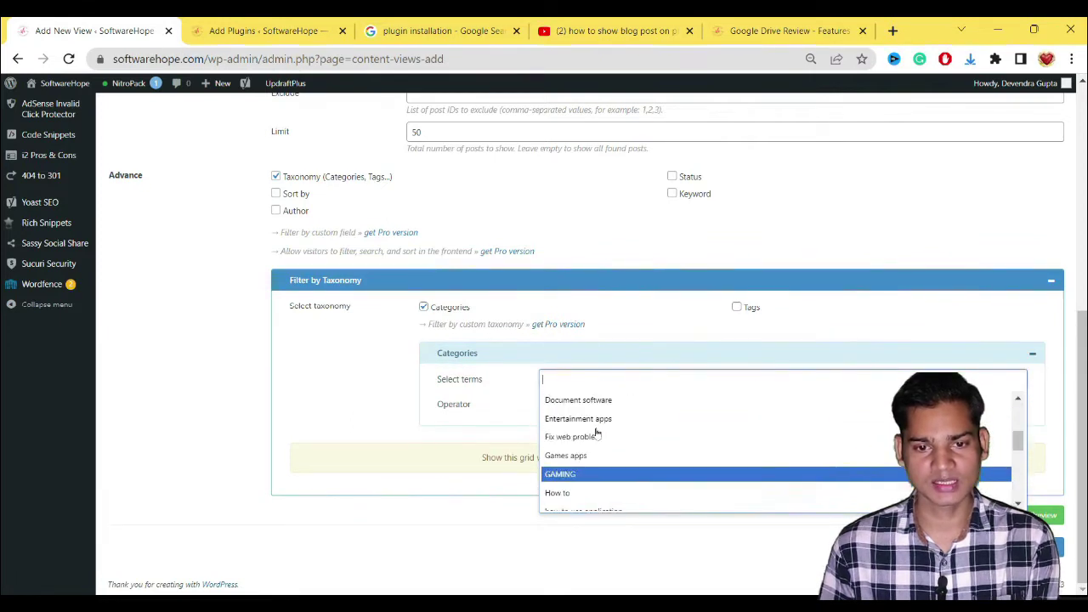
pyautogui.click(586, 378)
pyautogui.click(586, 380)
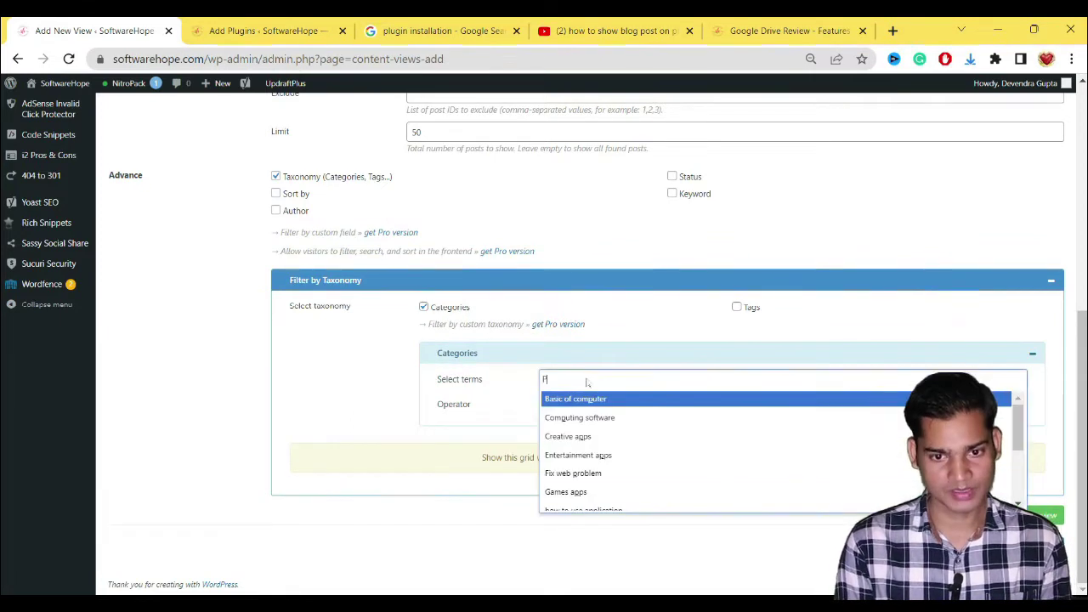
pyautogui.write('PDF')
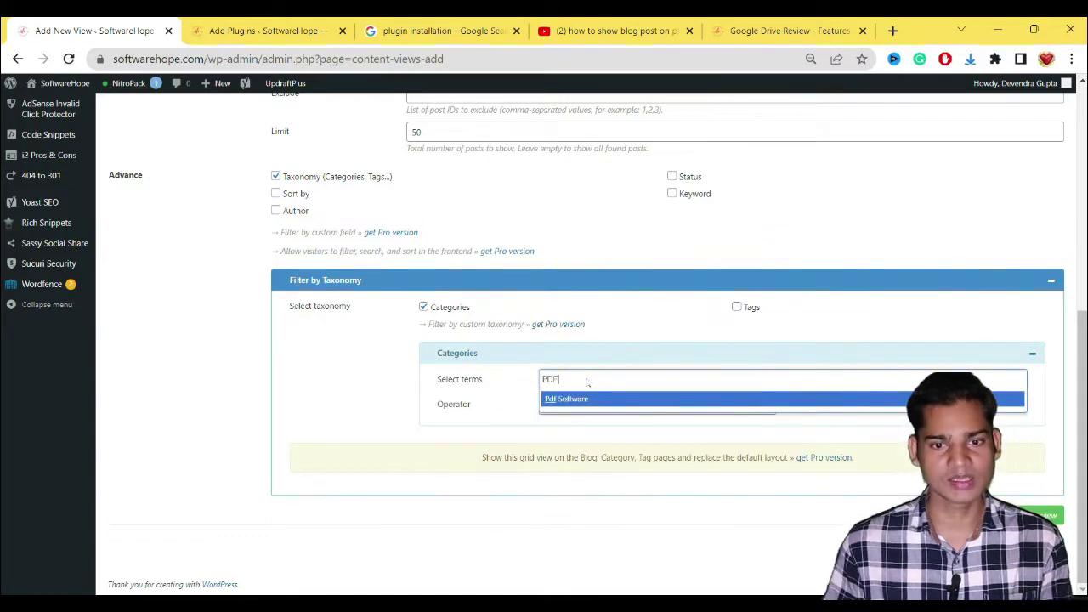
pyautogui.click(634, 401)
# Step: Preview the view and examine the posts it shows for the Pdf Software category
pyautogui.click(1044, 515)
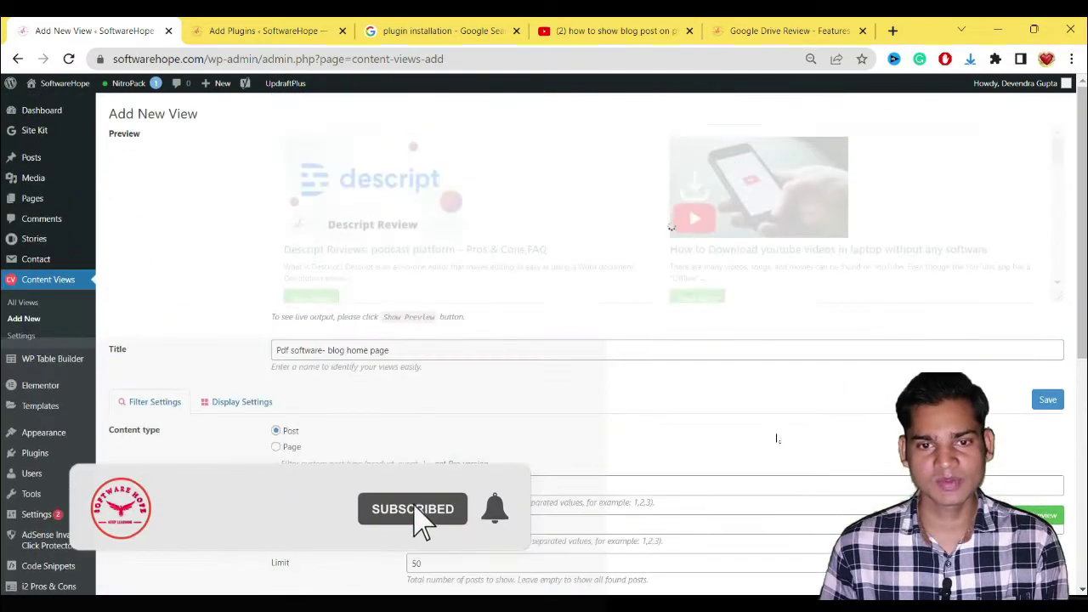
pyautogui.scroll(5, 529, 255)
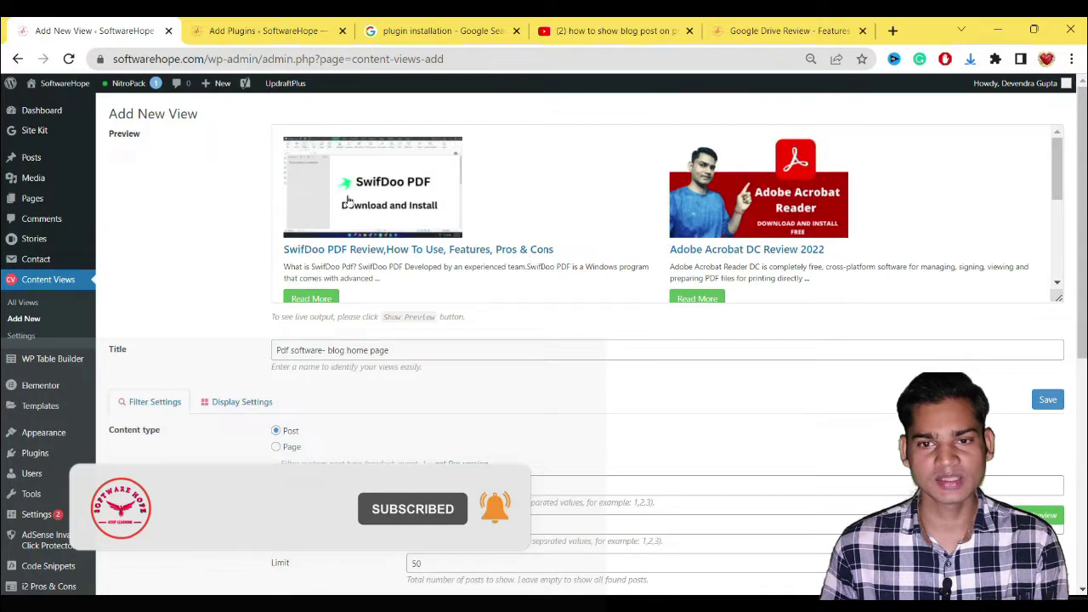
pyautogui.scroll(-3, 748, 212)
pyautogui.scroll(-10, 680, 340)
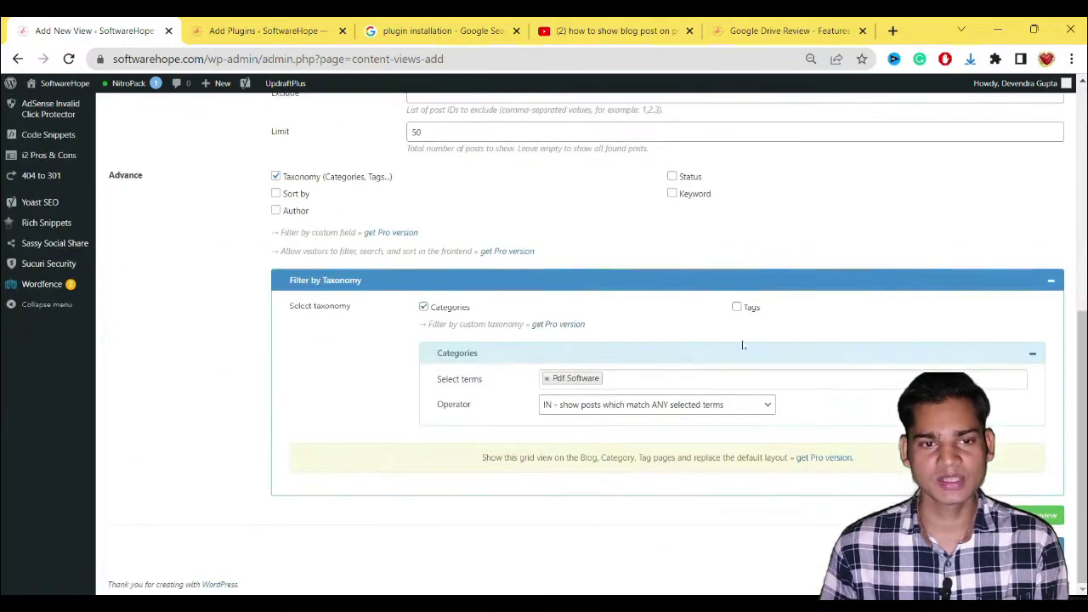
pyautogui.scroll(10, 678, 201)
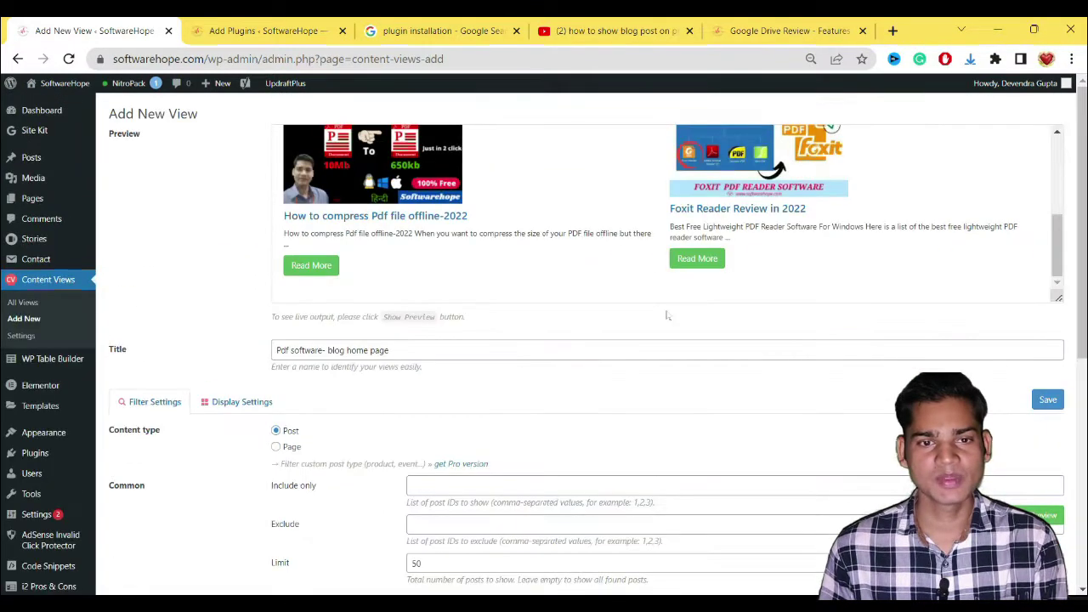
pyautogui.scroll(2, 447, 198)
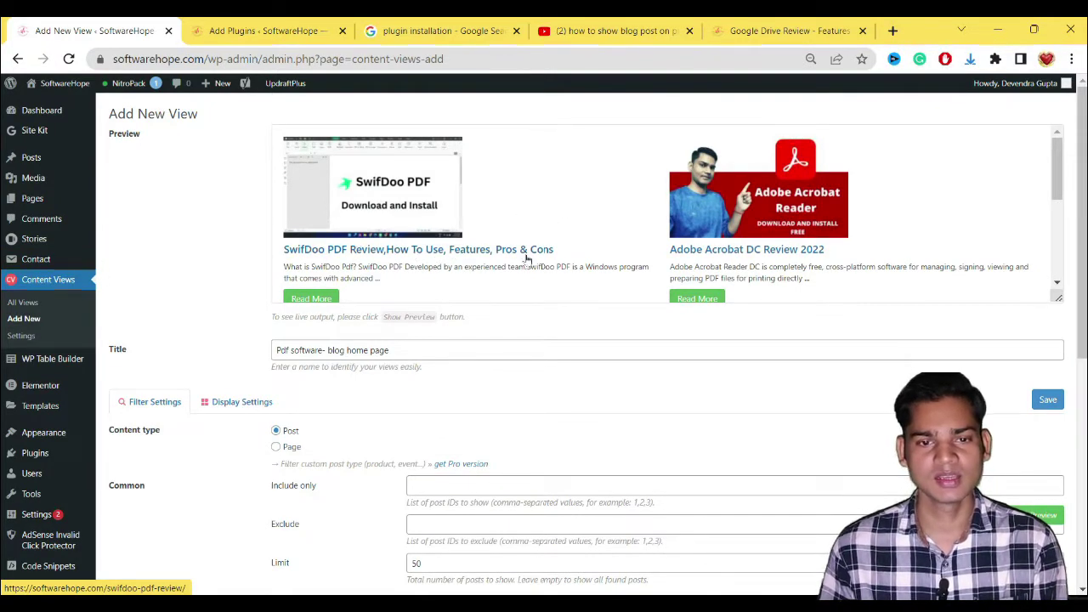
pyautogui.scroll(-2, 602, 248)
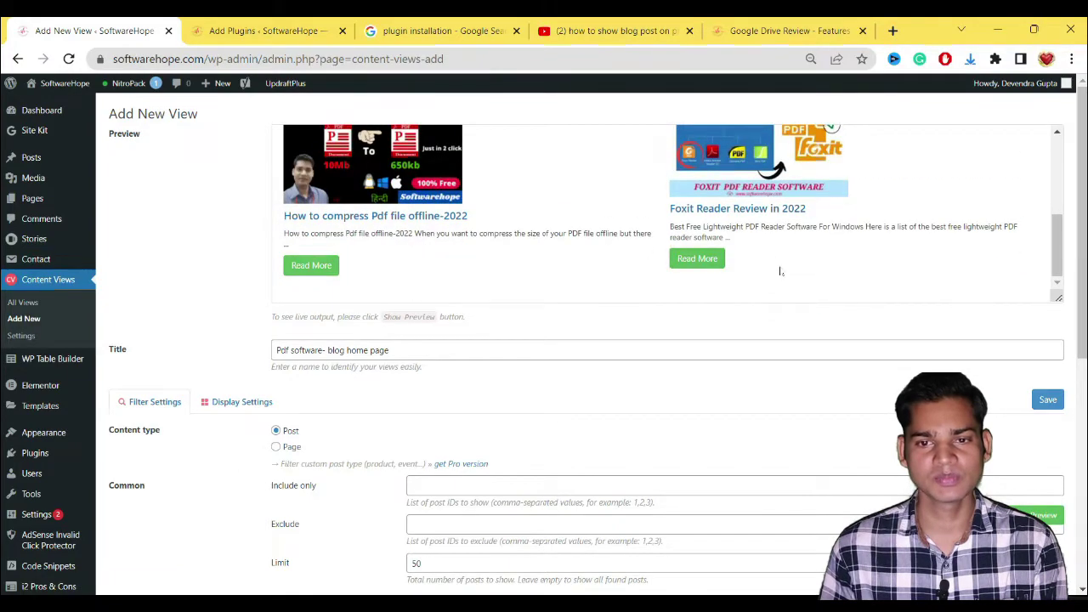
pyautogui.scroll(-5, 771, 309)
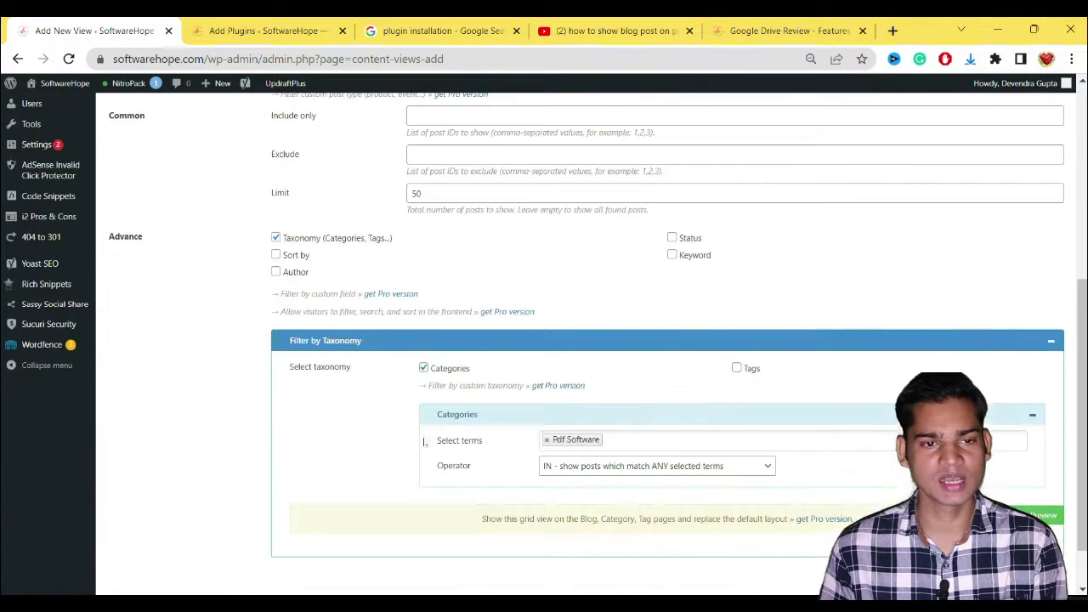
# Step: Enable Sort by with published date in descending order and preview the view
pyautogui.click(276, 256)
pyautogui.scroll(-3, 281, 259)
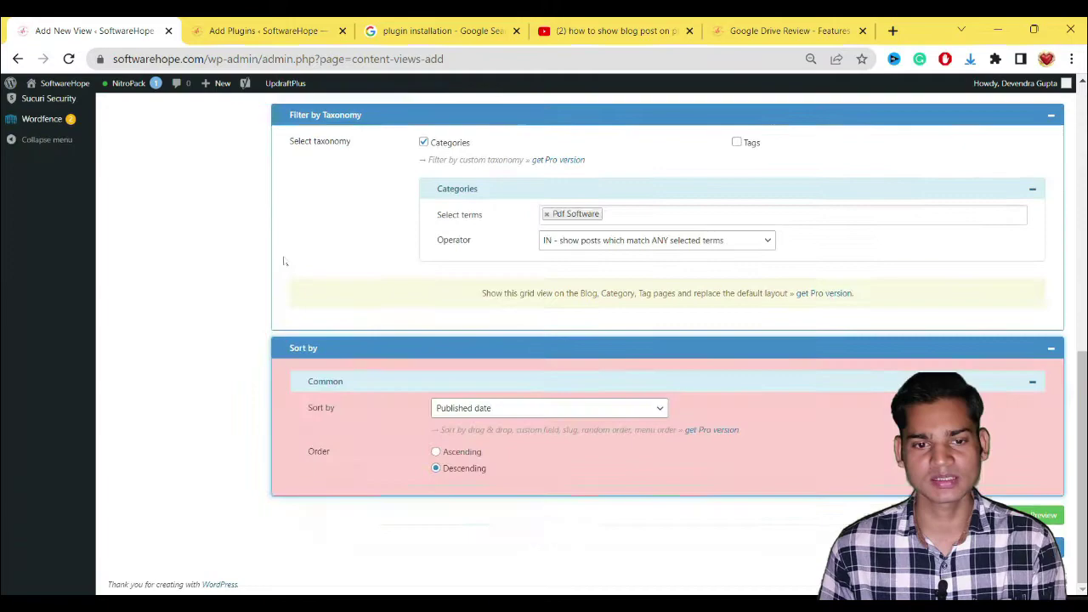
pyautogui.click(437, 452)
pyautogui.click(448, 467)
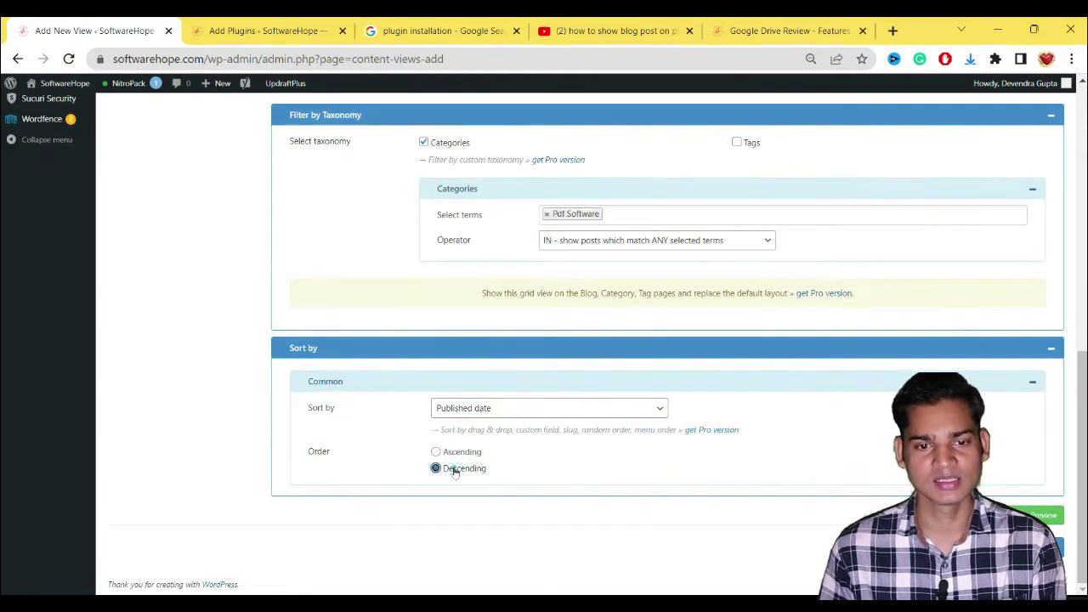
pyautogui.click(1041, 515)
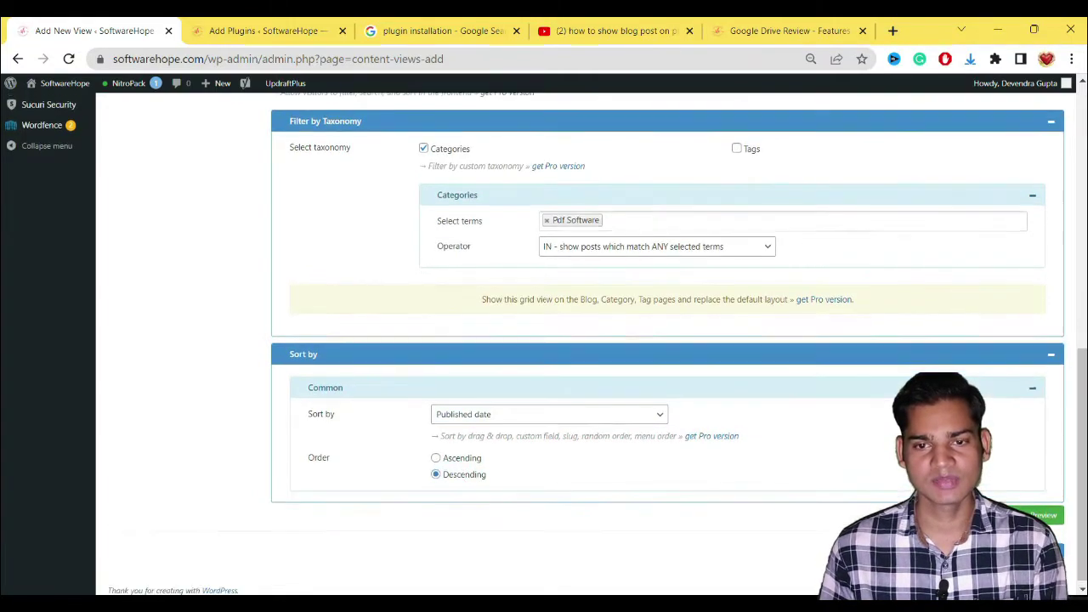
pyautogui.scroll(-15, 652, 329)
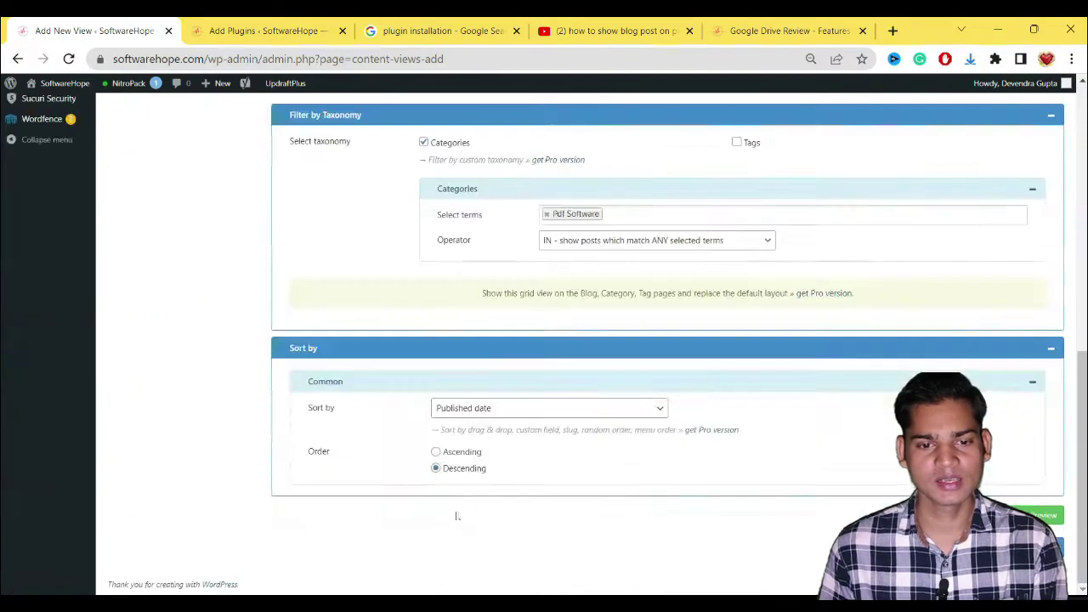
# Step: Change the sort order to Ascending and examine the order of the posts in the preview
pyautogui.click(435, 452)
pyautogui.scroll(15, 609, 246)
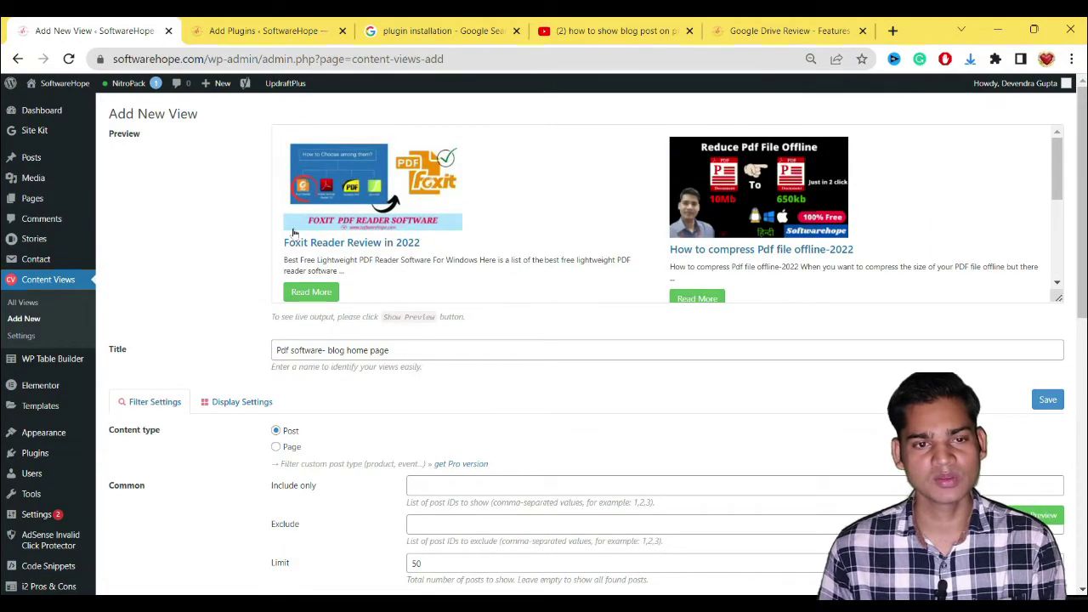
pyautogui.scroll(-3, 575, 236)
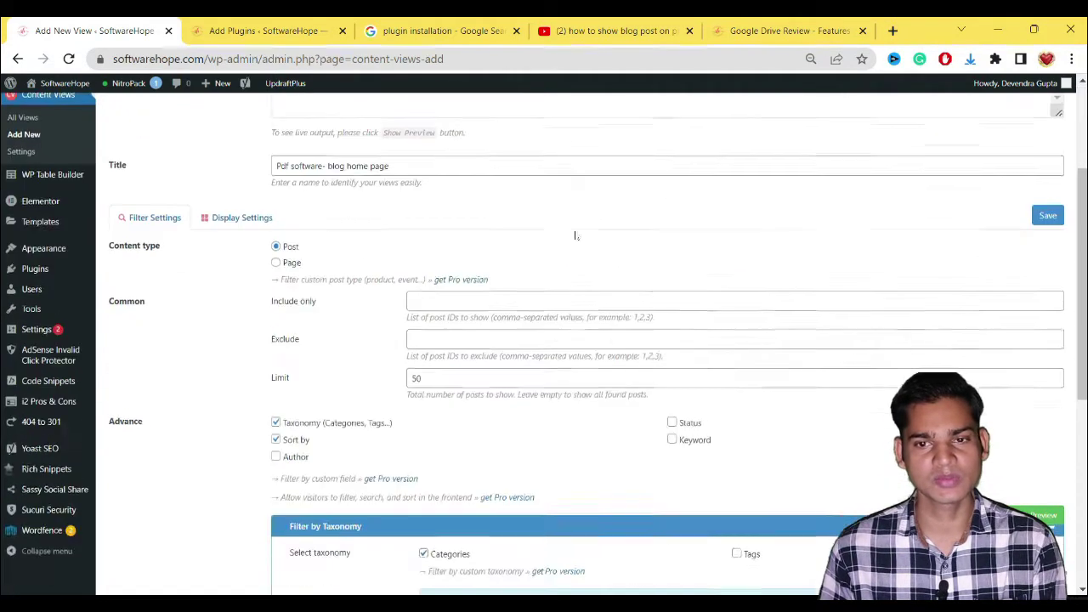
pyautogui.scroll(1, 595, 255)
pyautogui.scroll(-2, 722, 303)
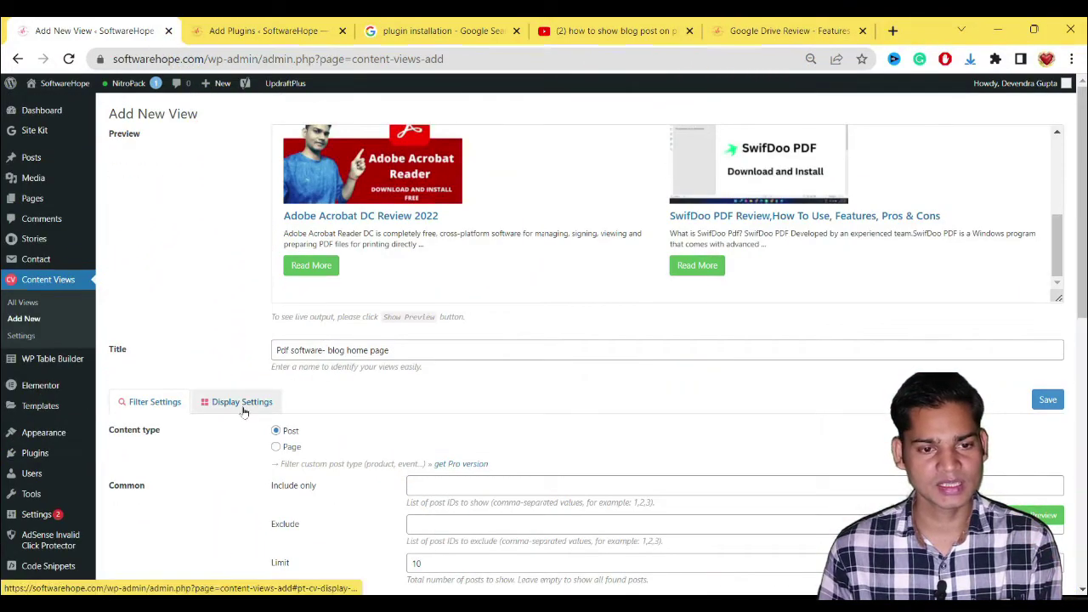
# Step: Open the view's display settings and examine the layout options against the preview
pyautogui.click(242, 401)
pyautogui.scroll(-2, 623, 446)
pyautogui.scroll(2, 621, 444)
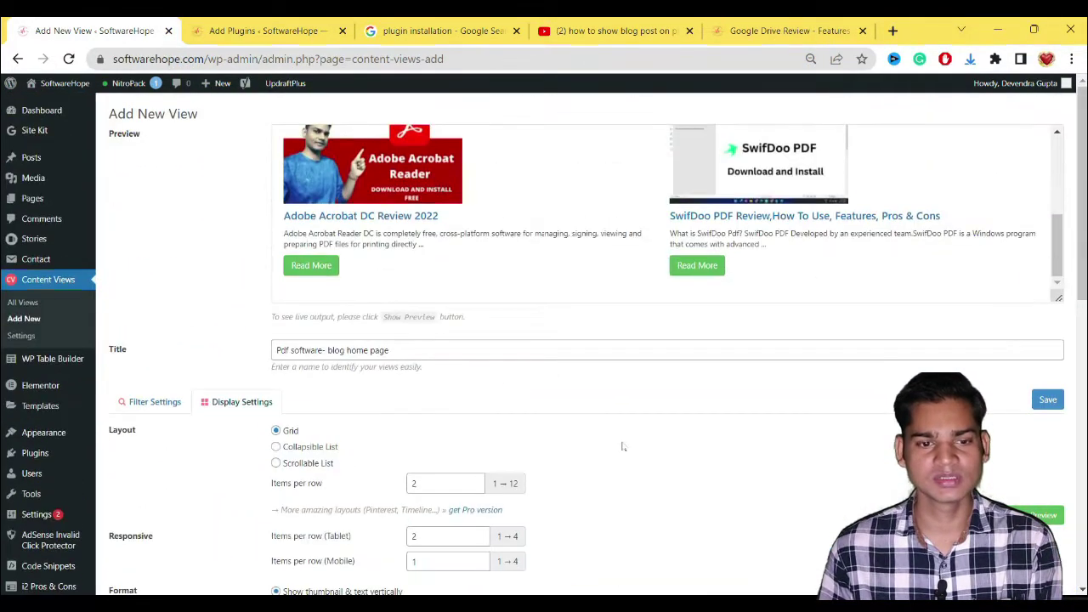
pyautogui.scroll(-2, 508, 447)
pyautogui.scroll(2, 725, 392)
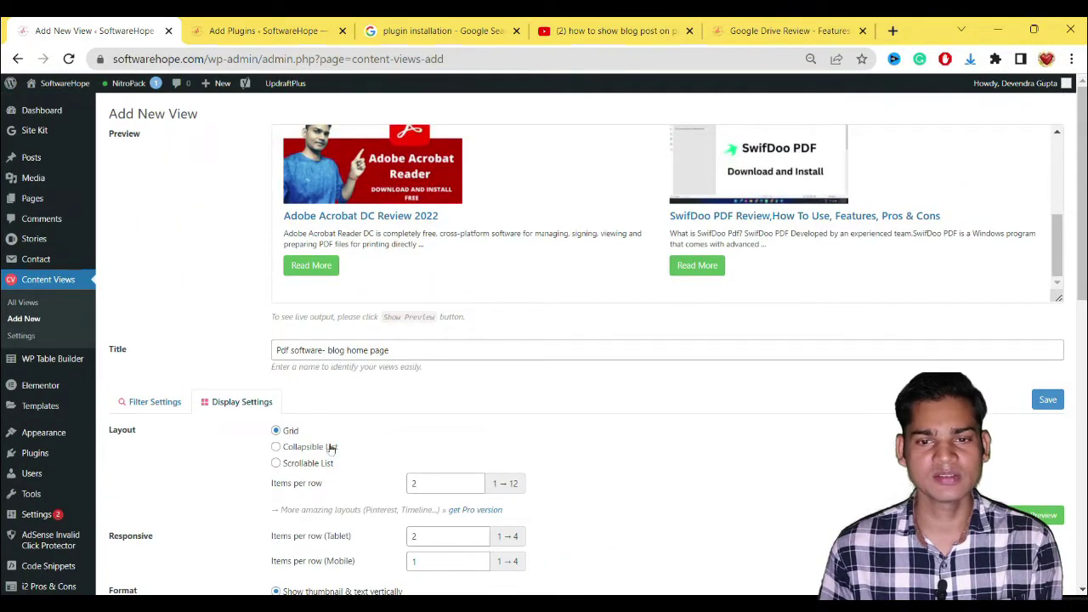
pyautogui.scroll(3, 602, 198)
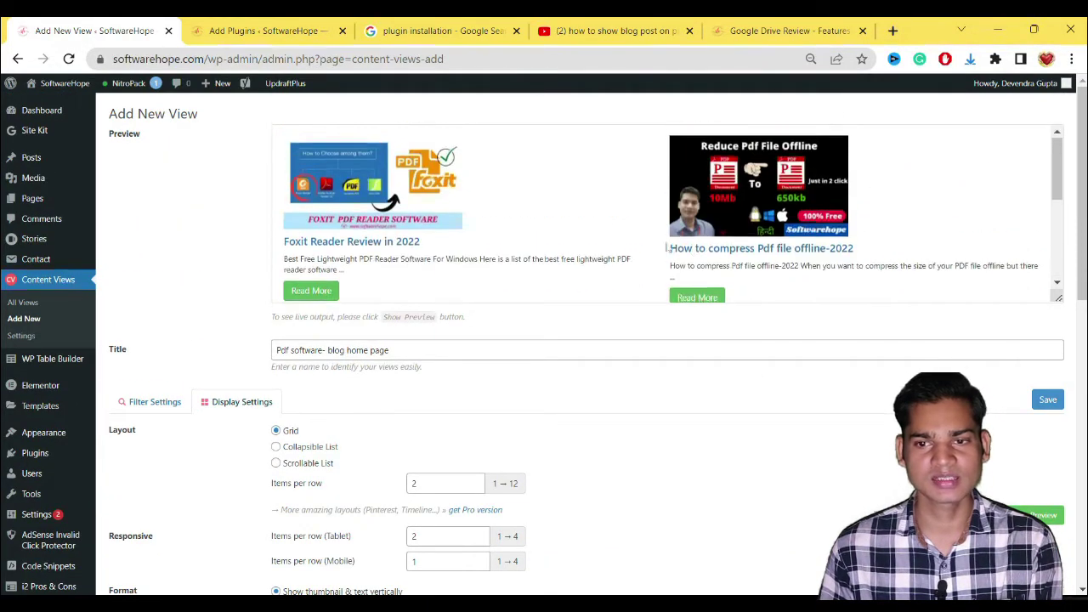
pyautogui.scroll(-2, 469, 203)
pyautogui.scroll(1, 1057, 248)
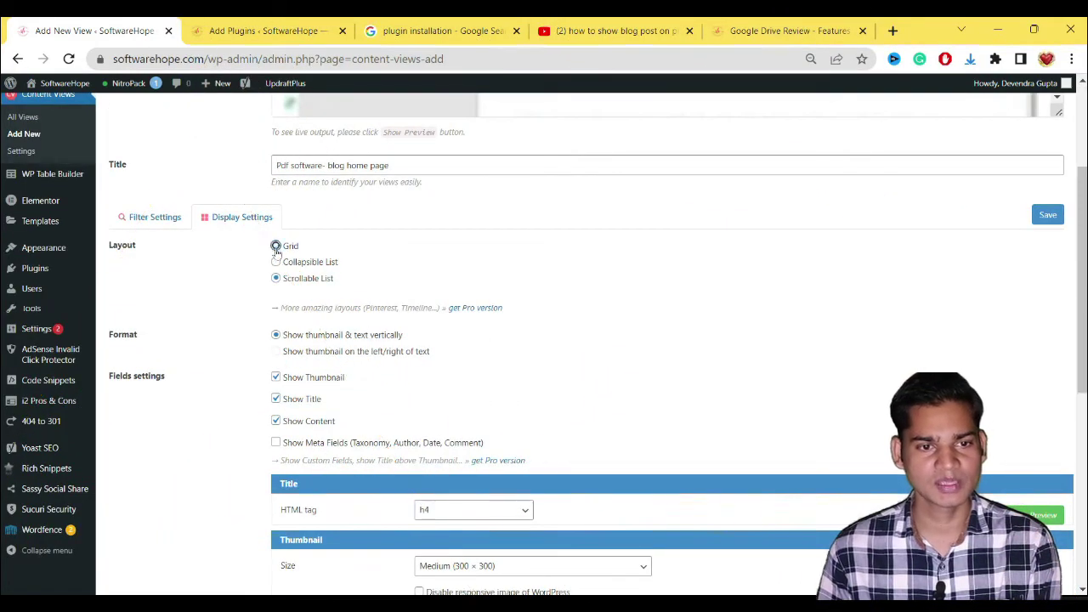
# Step: Set the view's layout to Grid and check the posts in the preview
pyautogui.click(276, 246)
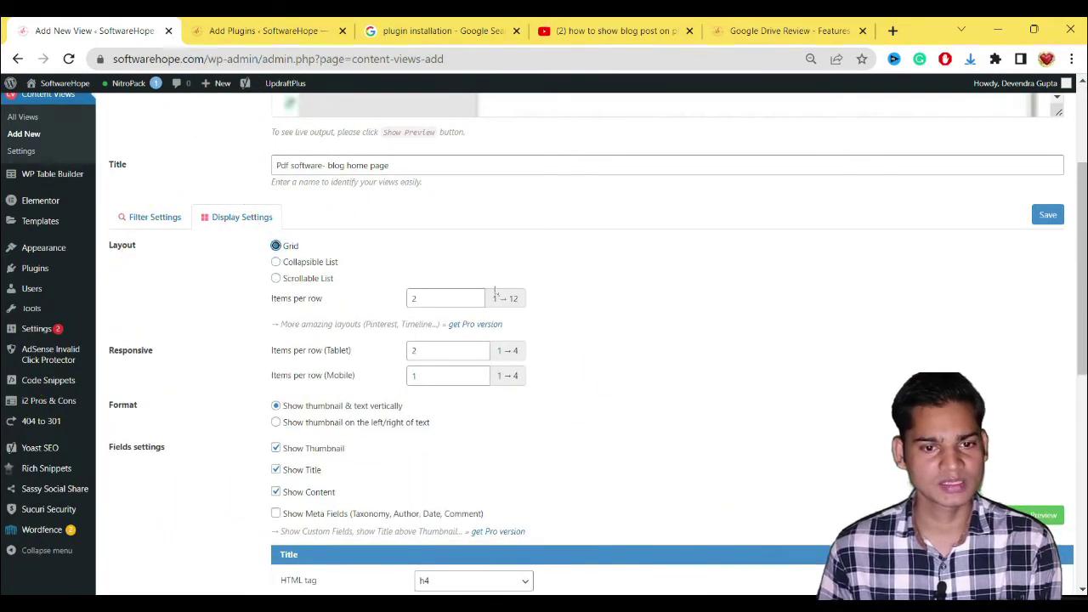
pyautogui.scroll(2, 538, 410)
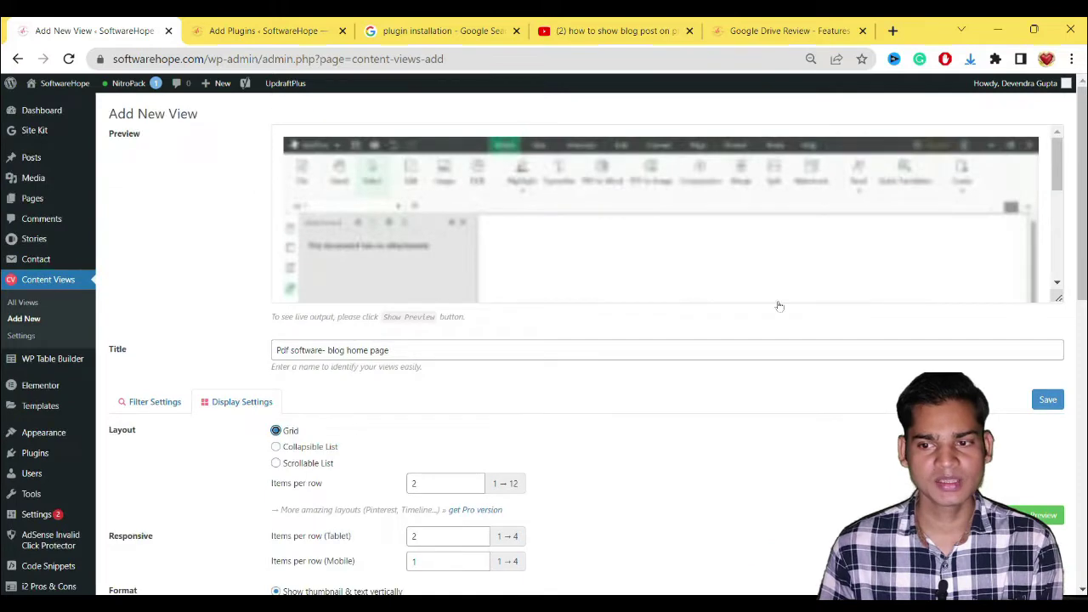
pyautogui.scroll(-2, 711, 395)
pyautogui.scroll(2, 711, 395)
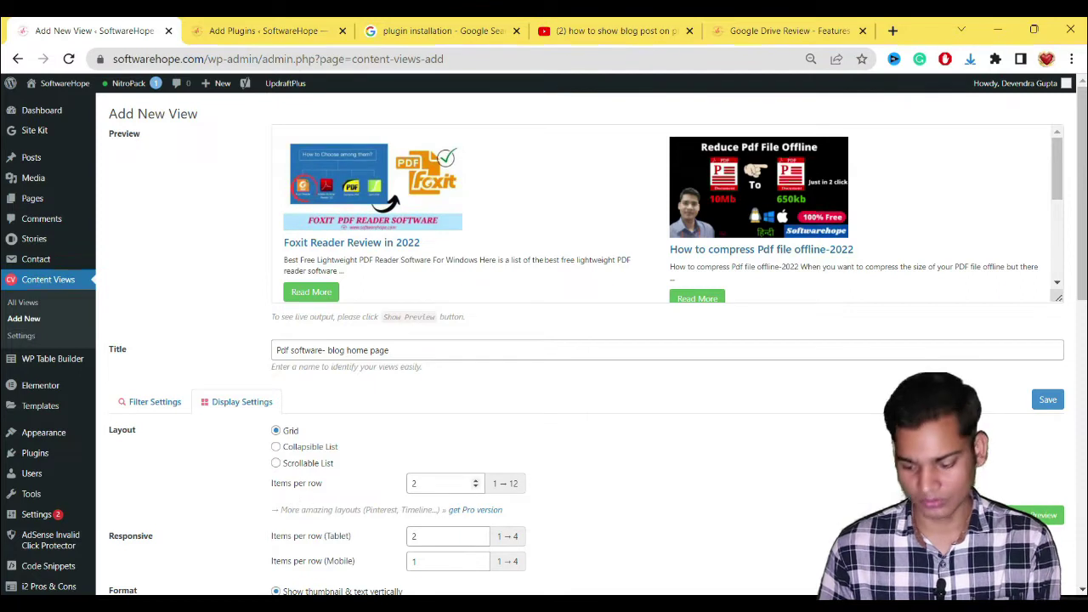
# Step: Set the grid to 3 items per row, also for tablets, and preview the view
pyautogui.doubleClick(417, 483)
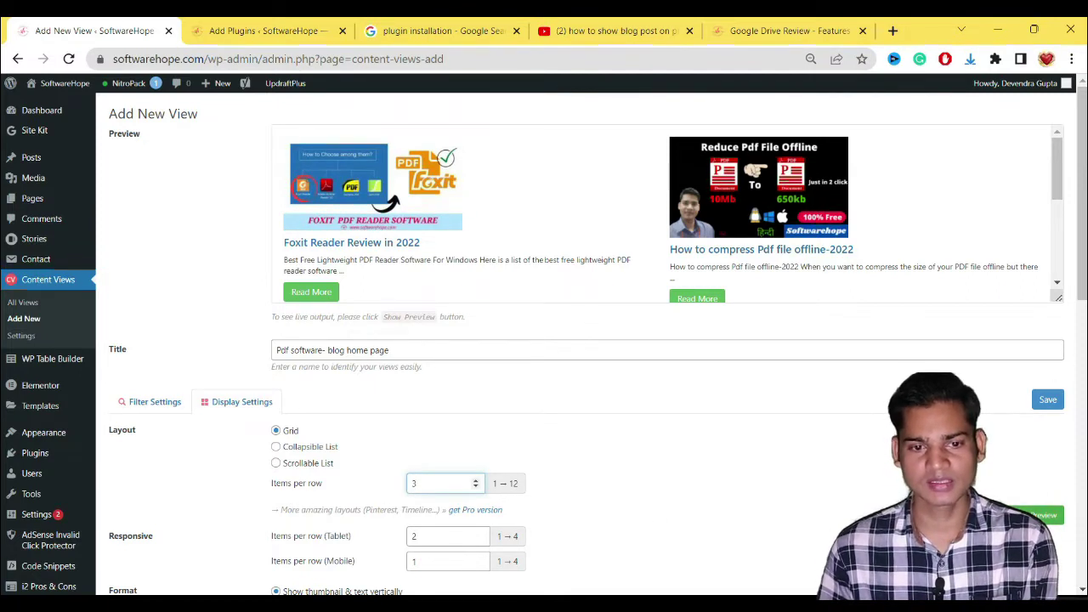
pyautogui.click(808, 486)
pyautogui.click(1036, 514)
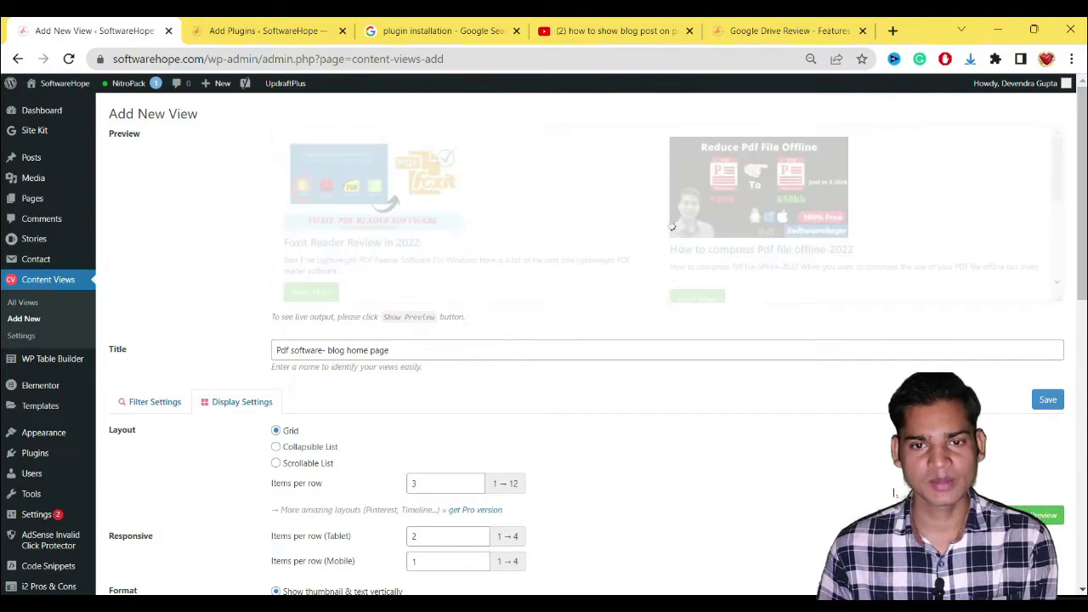
pyautogui.scroll(-3, 799, 197)
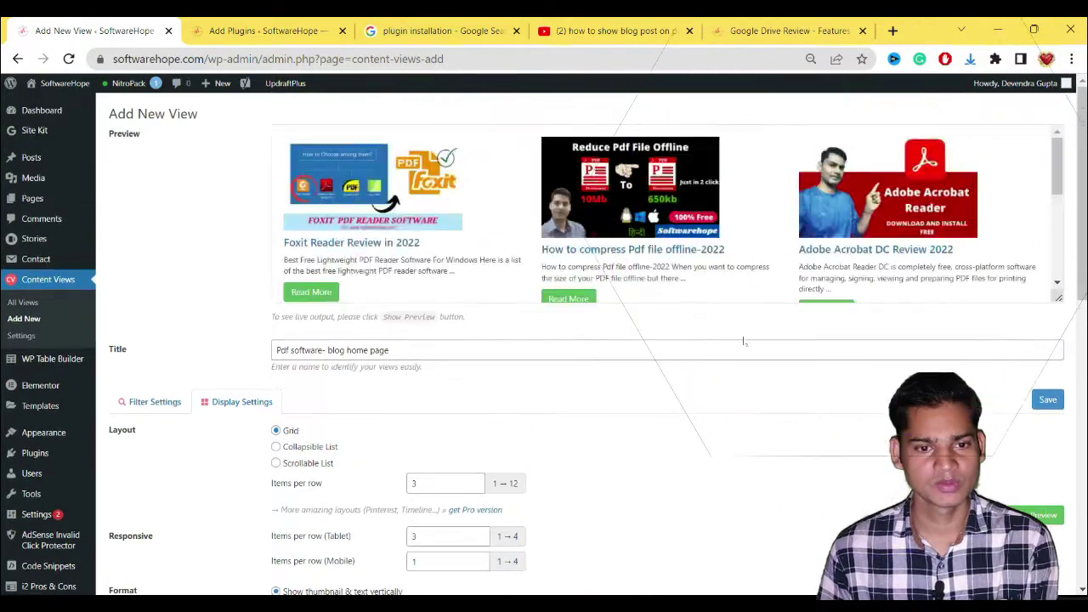
# Step: Compare the format and field options with the preview and set the title's HTML tag to h2
pyautogui.scroll(-2, 299, 432)
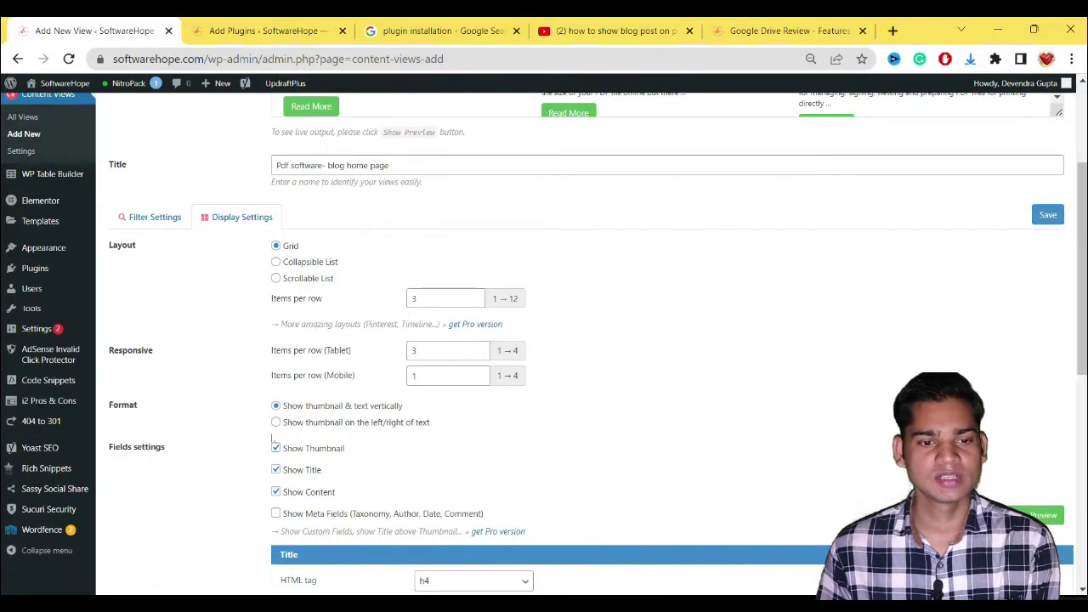
pyautogui.scroll(2, 669, 410)
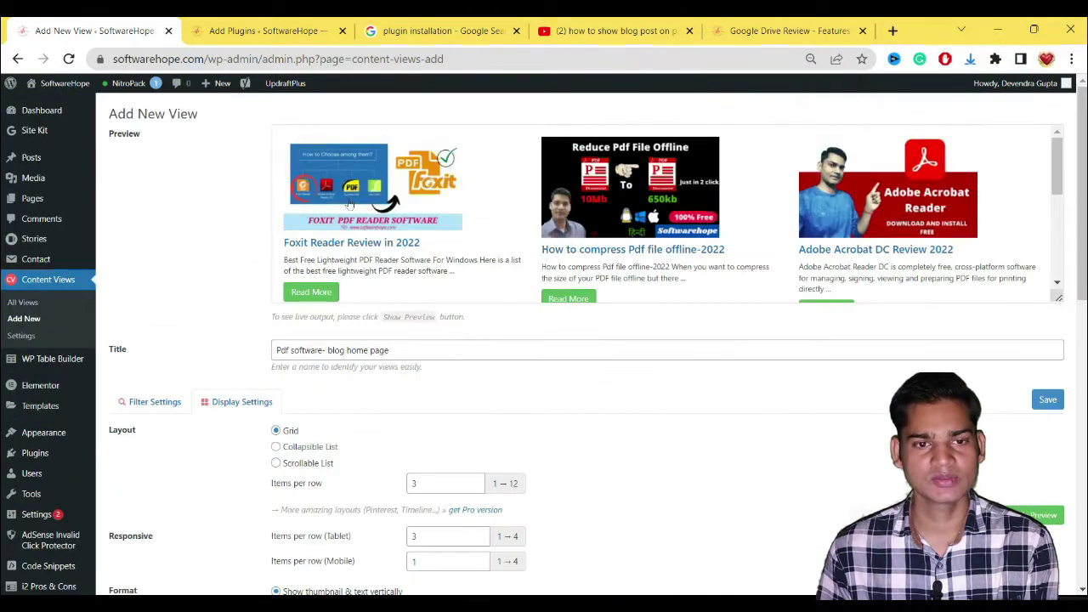
pyautogui.scroll(-3, 391, 255)
pyautogui.scroll(3, 374, 272)
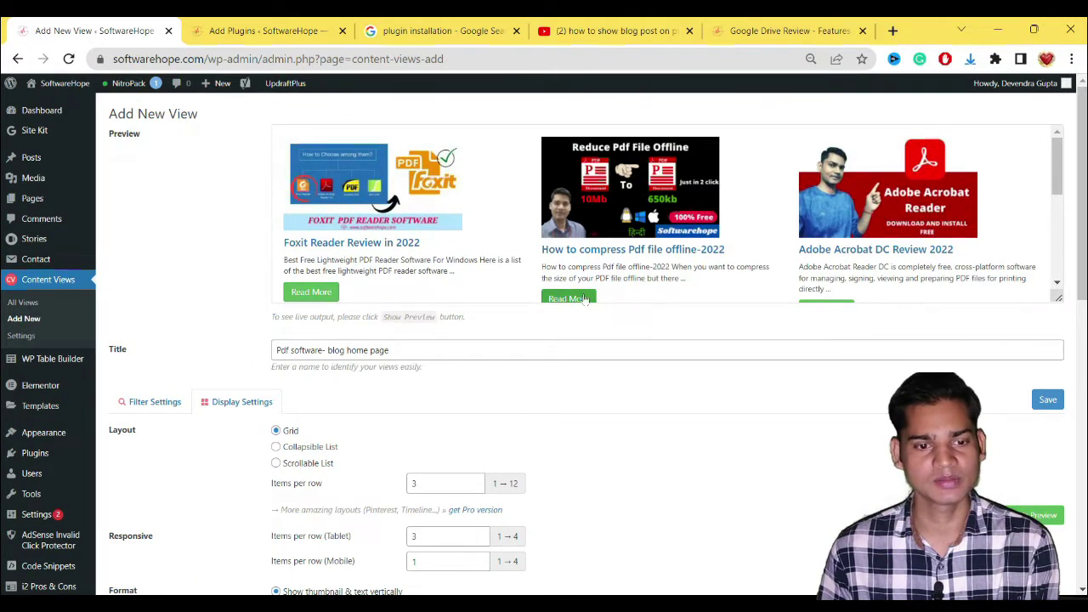
pyautogui.scroll(-10, 387, 210)
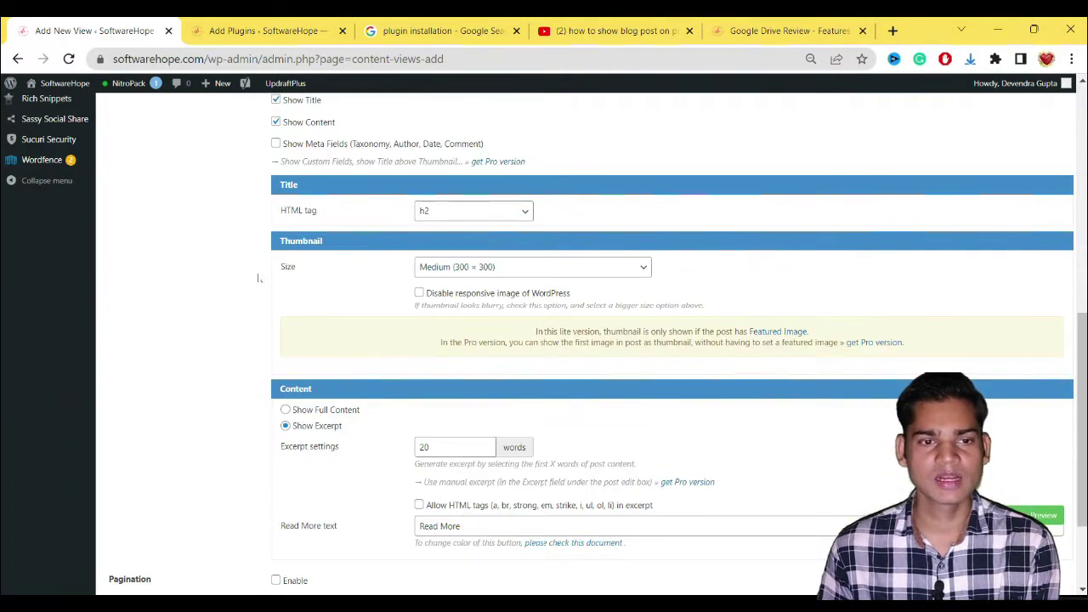
# Step: Try the Large (1024 × 1024) thumbnail size in the preview, then restore Medium (300 × 300)
pyautogui.click(505, 267)
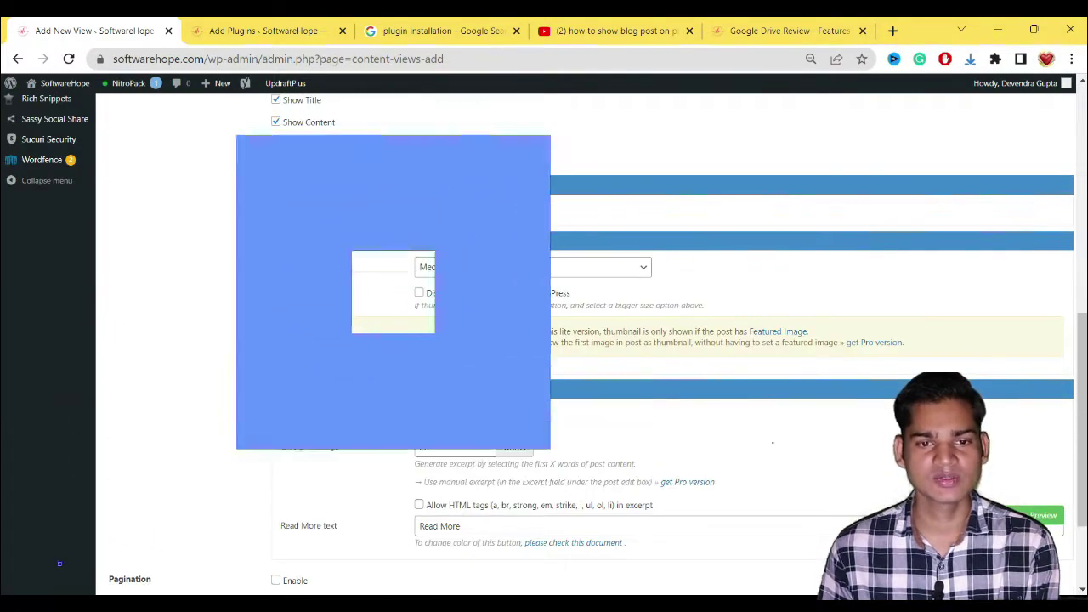
pyautogui.click(457, 306)
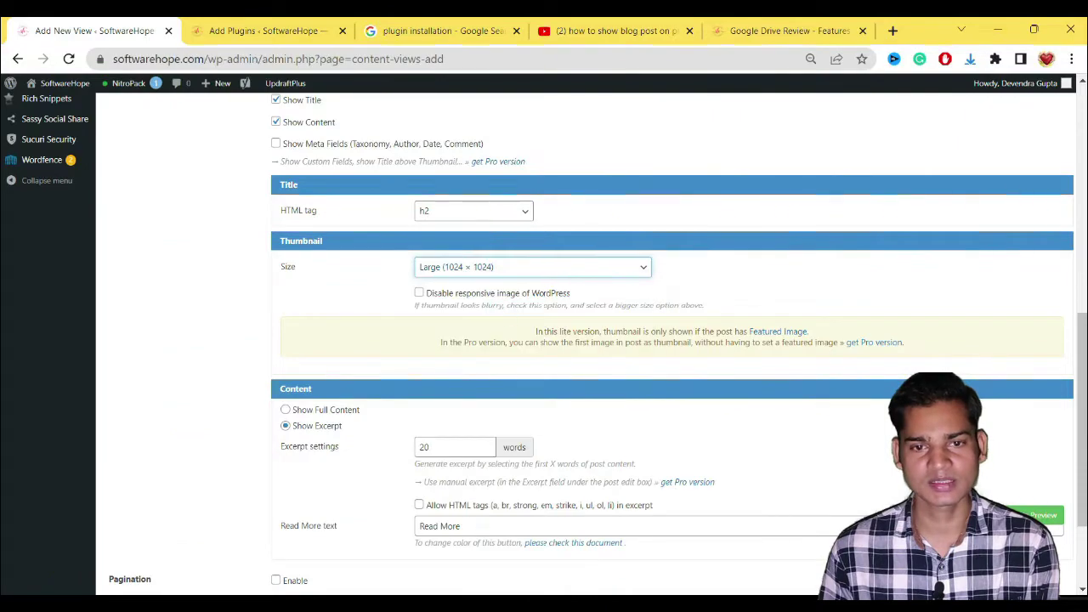
pyautogui.scroll(10, 653, 334)
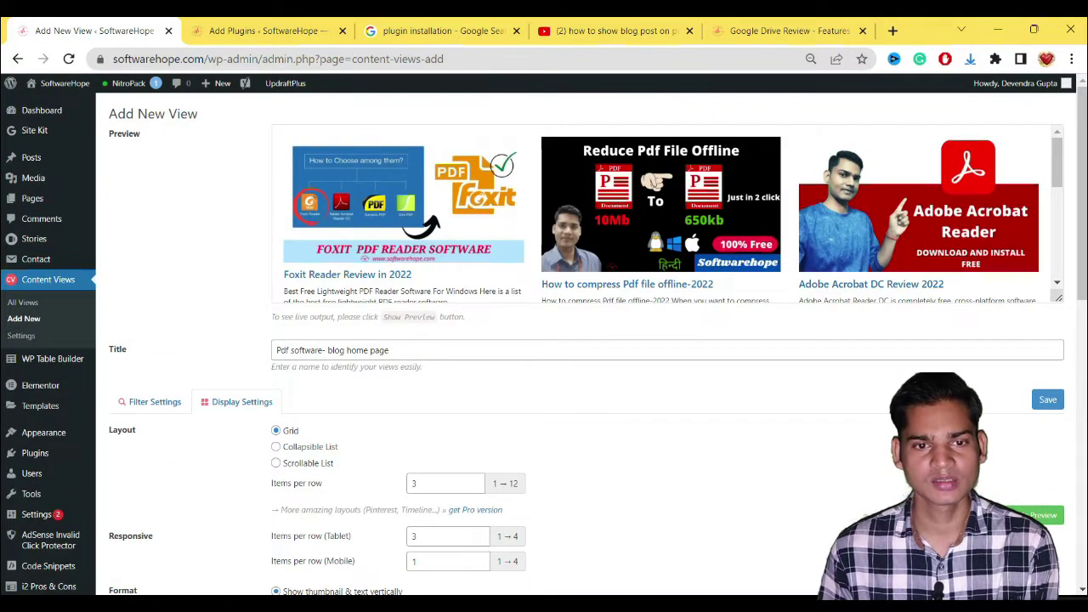
pyautogui.scroll(-10, 480, 536)
pyautogui.click(502, 267)
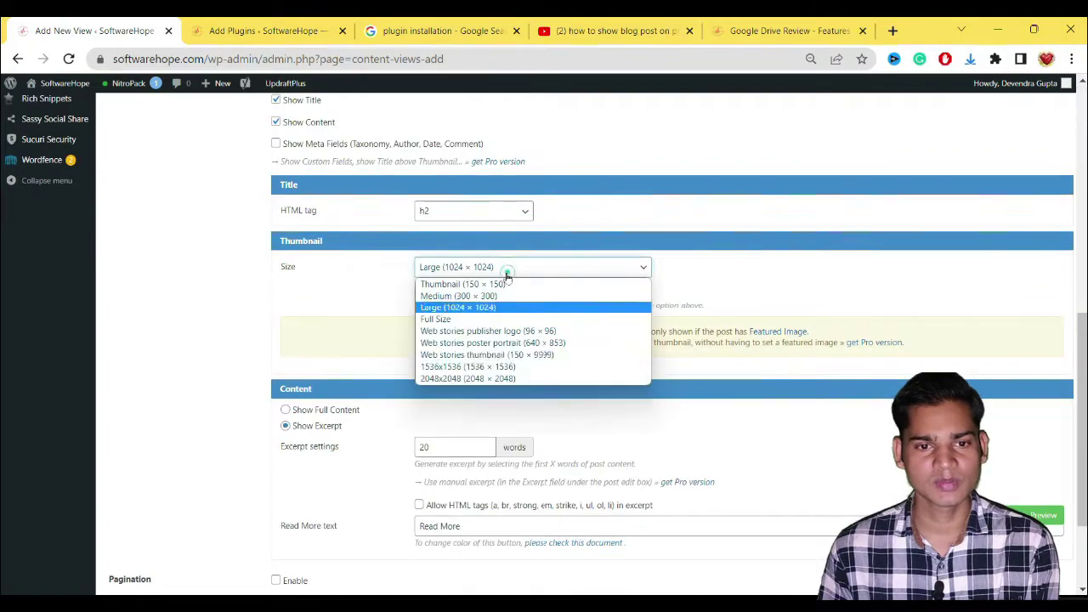
pyautogui.click(459, 295)
pyautogui.scroll(10, 745, 425)
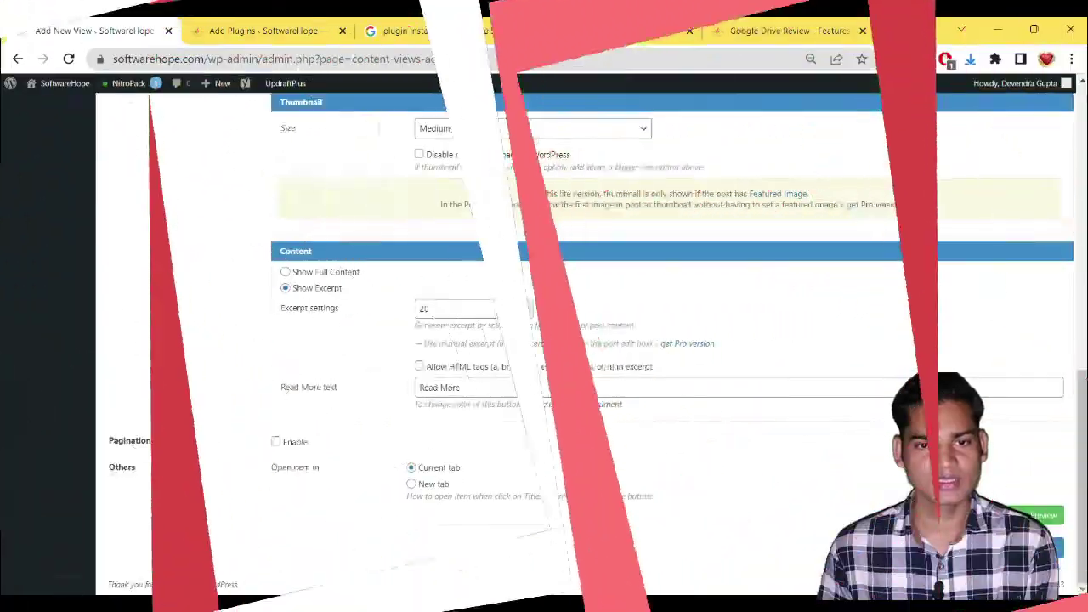
# Step: Try an excerpt length of 50 words in the preview and set it back to 20 words
pyautogui.moveTo(280, 227); pyautogui.dragTo(517, 238)
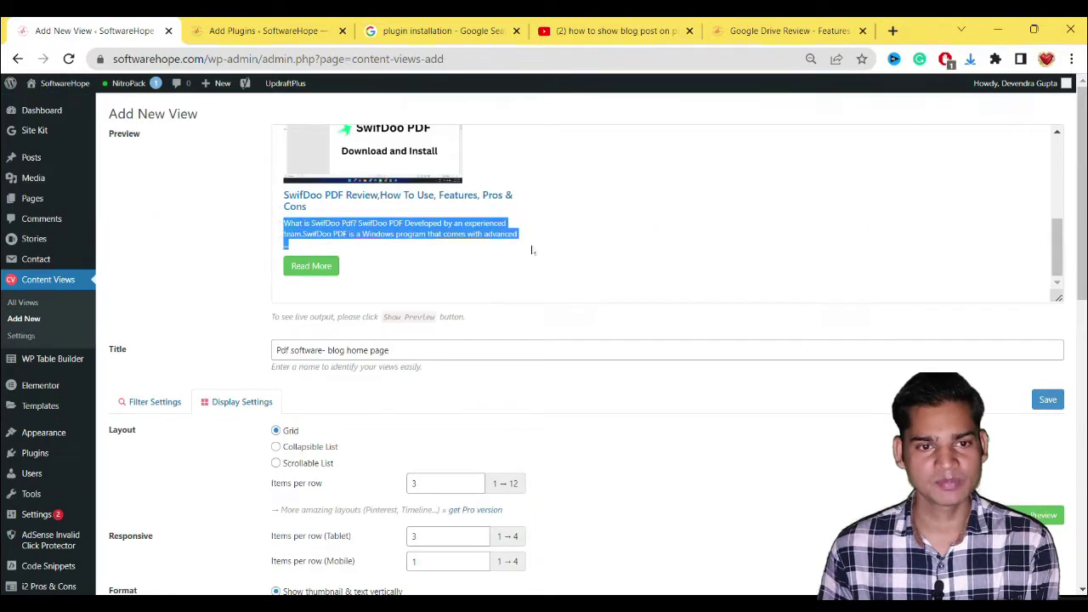
pyautogui.click(597, 251)
pyautogui.scroll(-10, 454, 340)
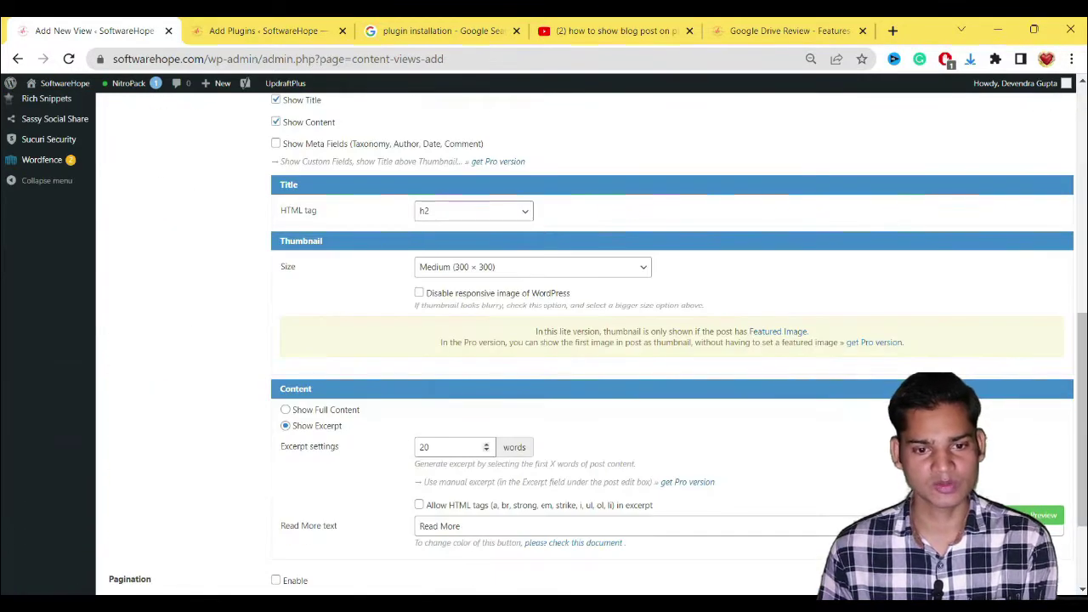
pyautogui.doubleClick(424, 447)
pyautogui.write('50')
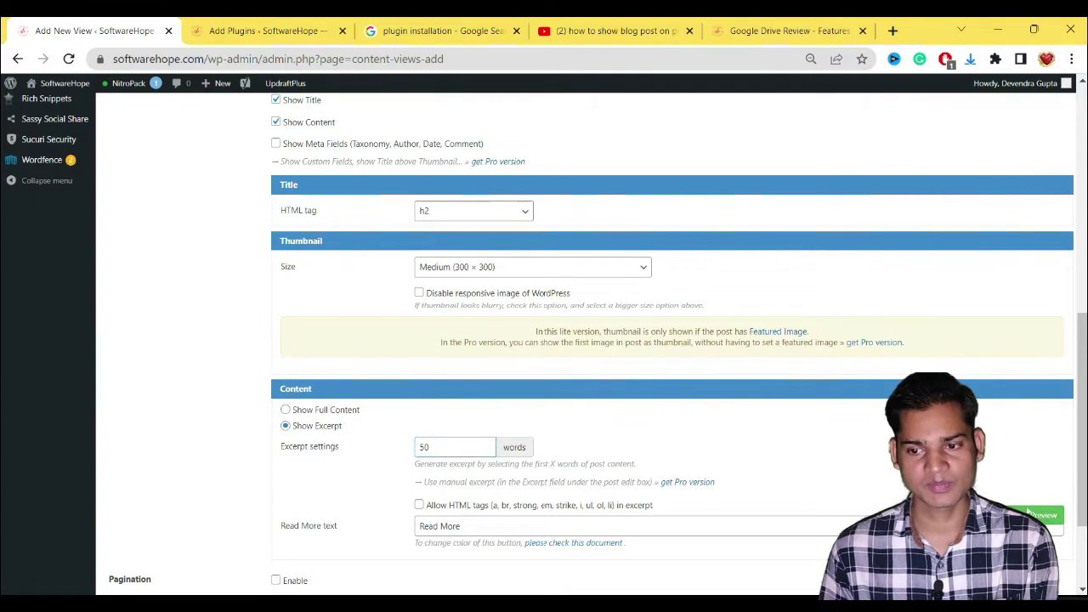
pyautogui.scroll(10, 804, 407)
pyautogui.scroll(-1, 381, 219)
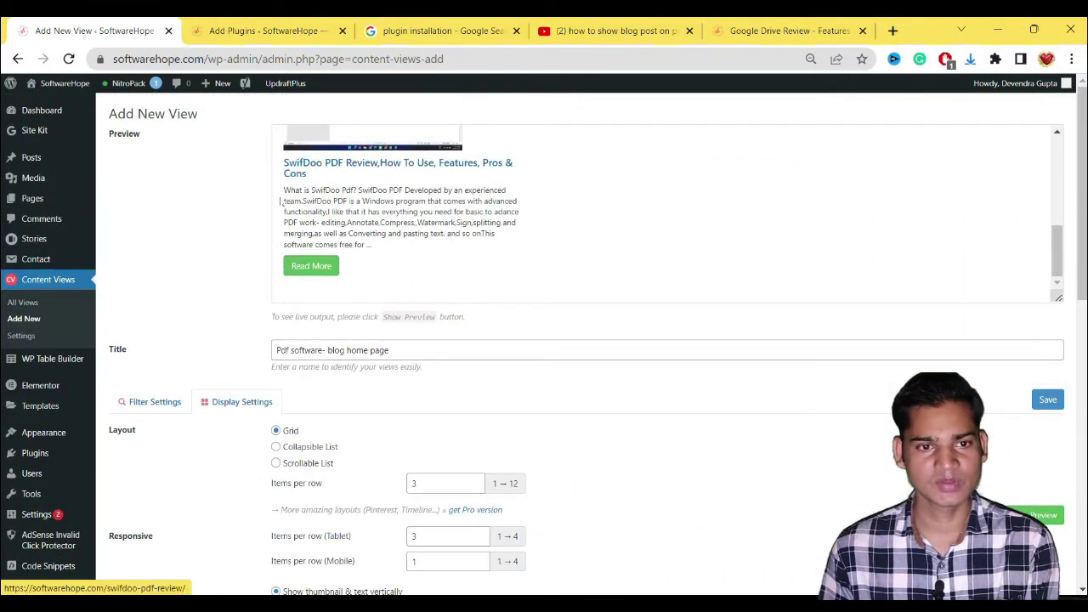
pyautogui.moveTo(283, 189); pyautogui.dragTo(365, 245)
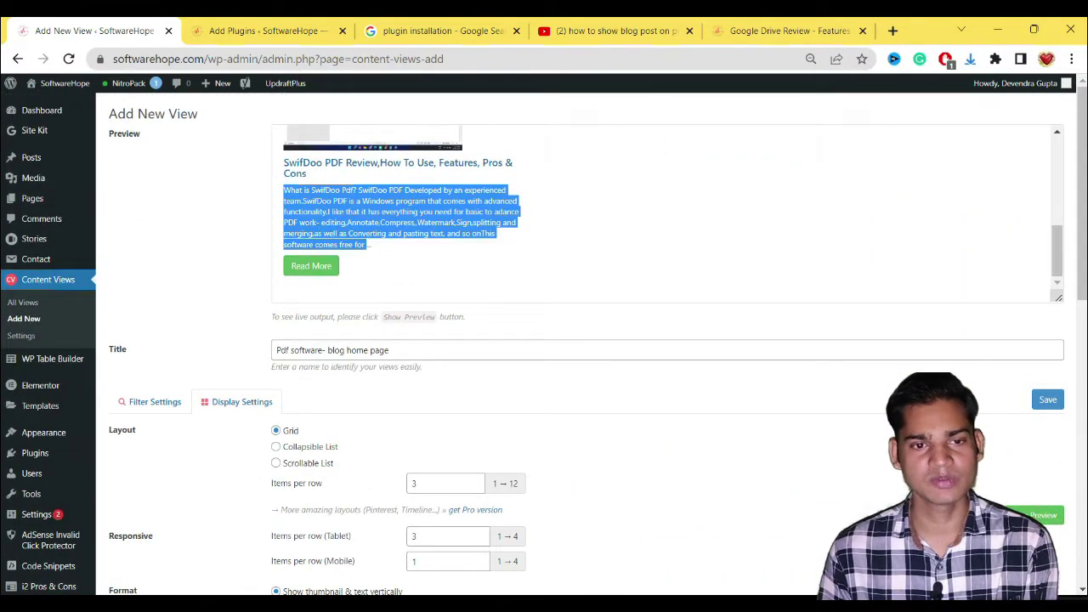
pyautogui.scroll(-10, 459, 279)
pyautogui.doubleClick(437, 446)
pyautogui.write('20')
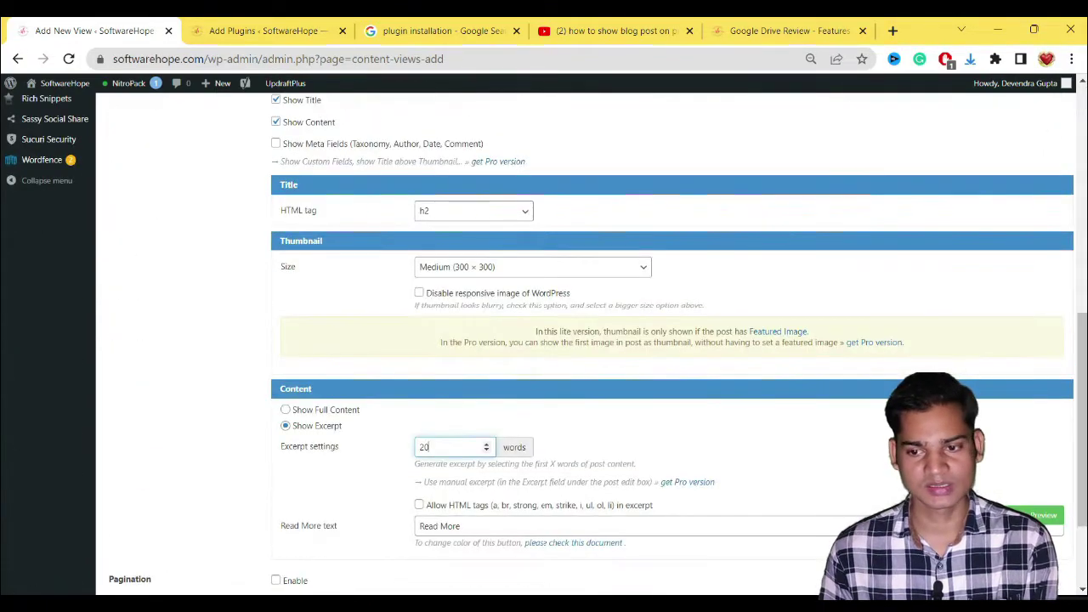
# Step: Set the view's items to open in a new tab and check the posts in the preview
pyautogui.scroll(3, 539, 348)
pyautogui.scroll(-4, 414, 437)
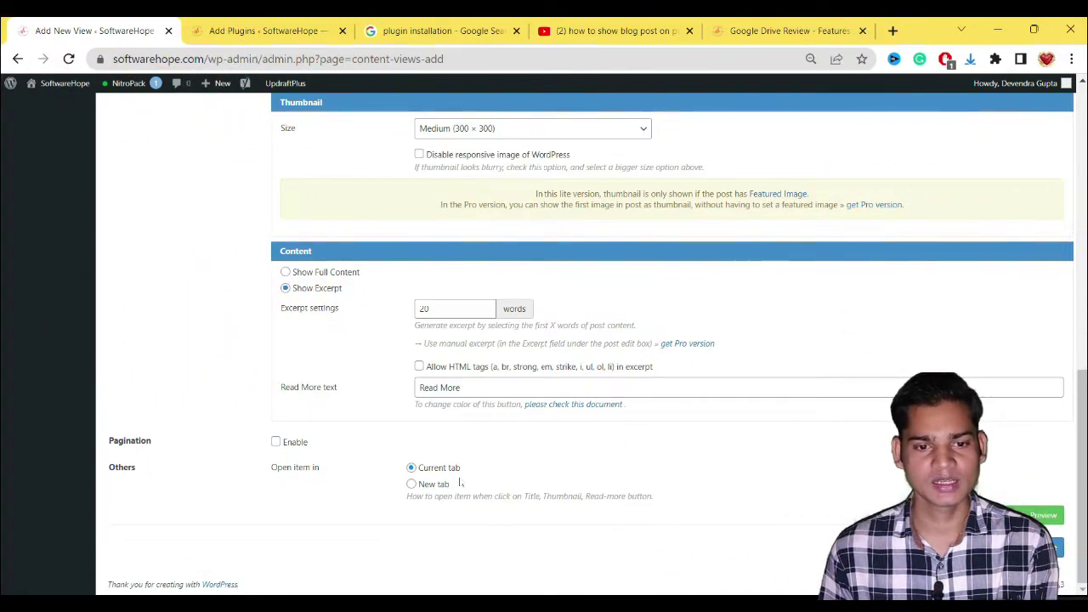
pyautogui.scroll(15, 630, 499)
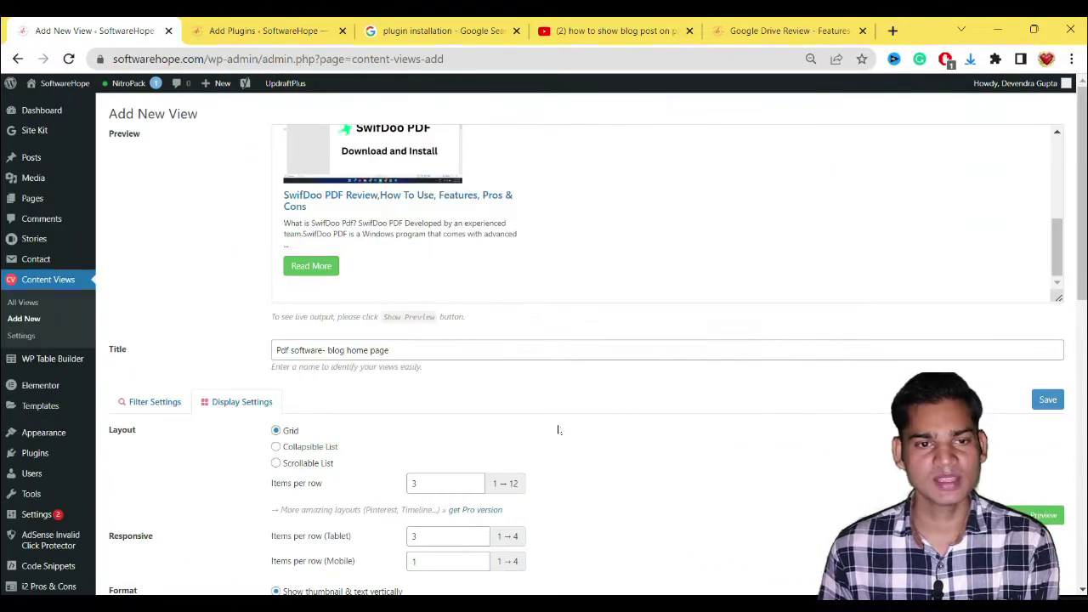
pyautogui.scroll(5, 471, 276)
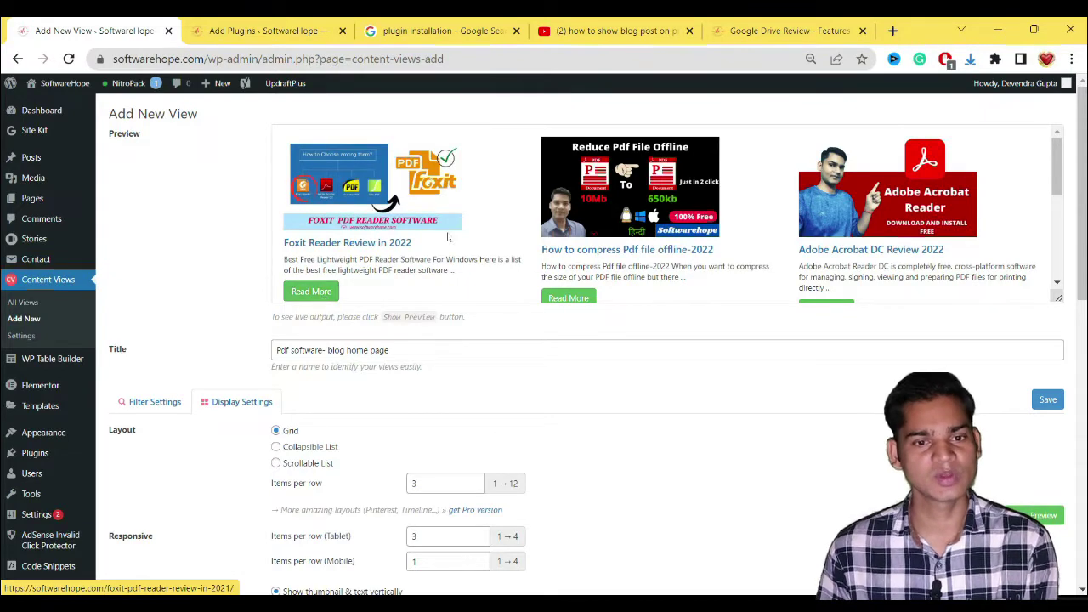
pyautogui.scroll(-5, 321, 298)
pyautogui.scroll(-15, 489, 472)
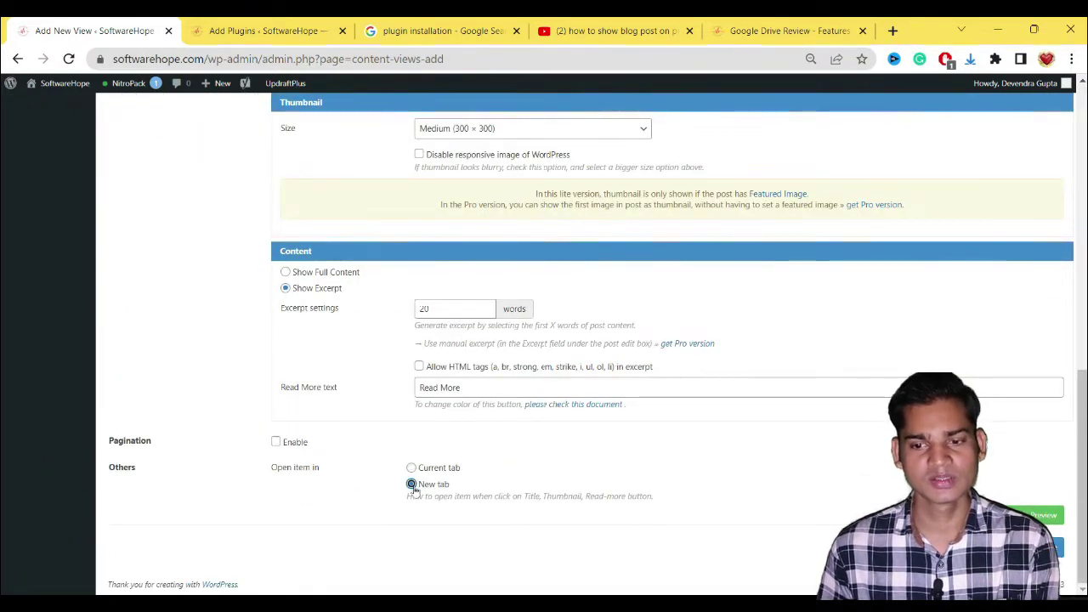
pyautogui.scroll(10, 573, 474)
pyautogui.scroll(5, 361, 265)
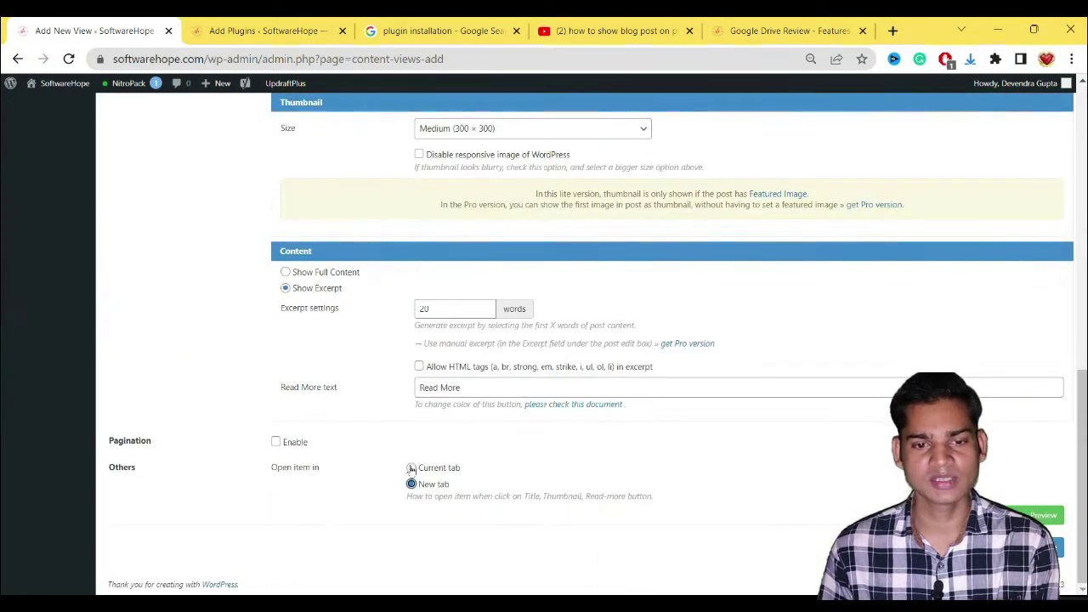
pyautogui.click(411, 468)
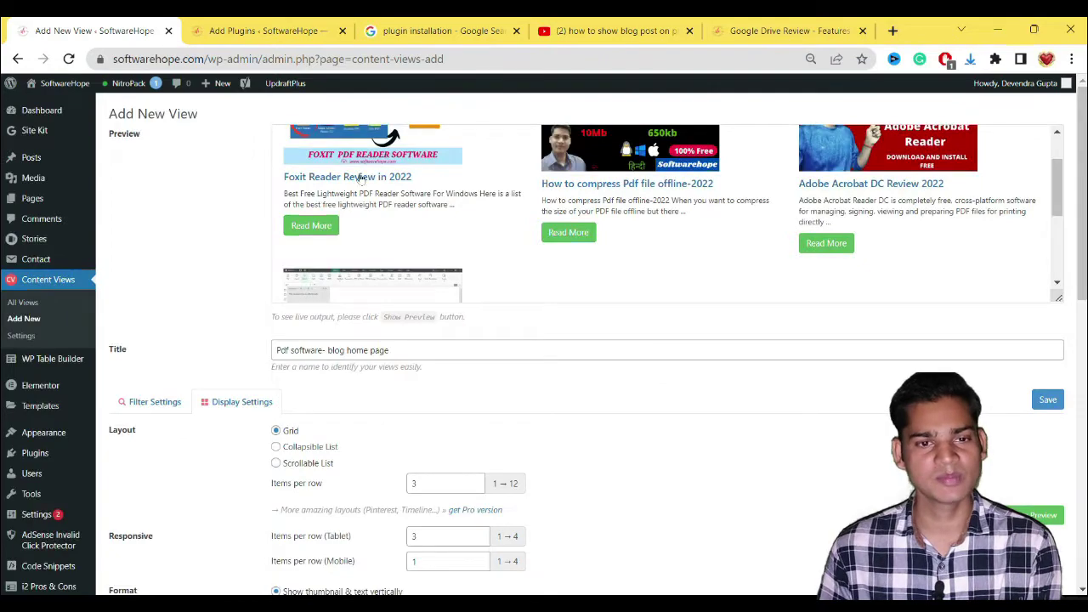
pyautogui.scroll(-15, 729, 462)
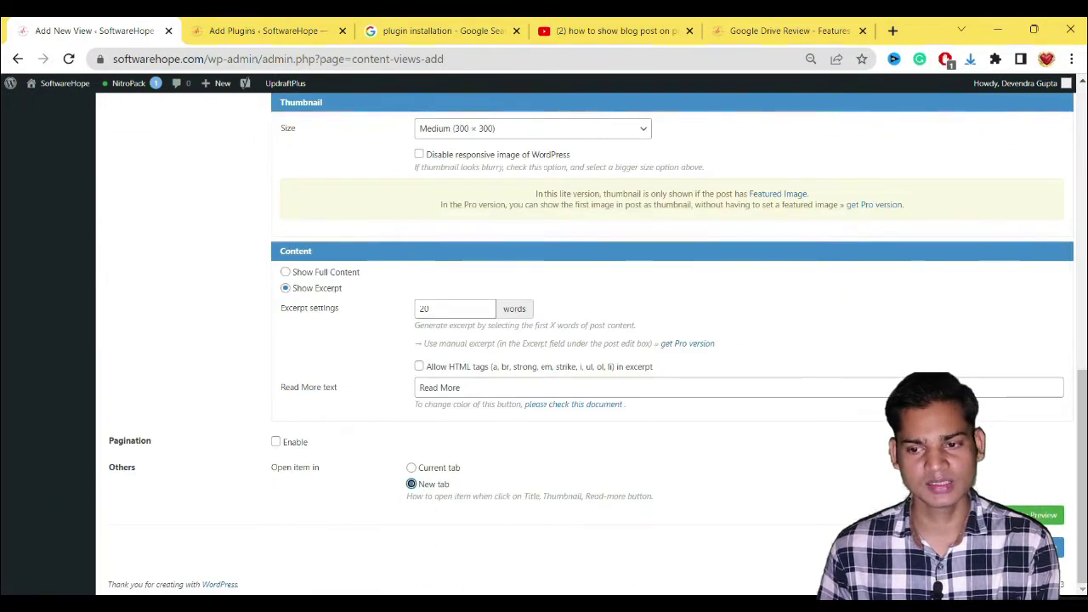
pyautogui.scroll(15, 633, 435)
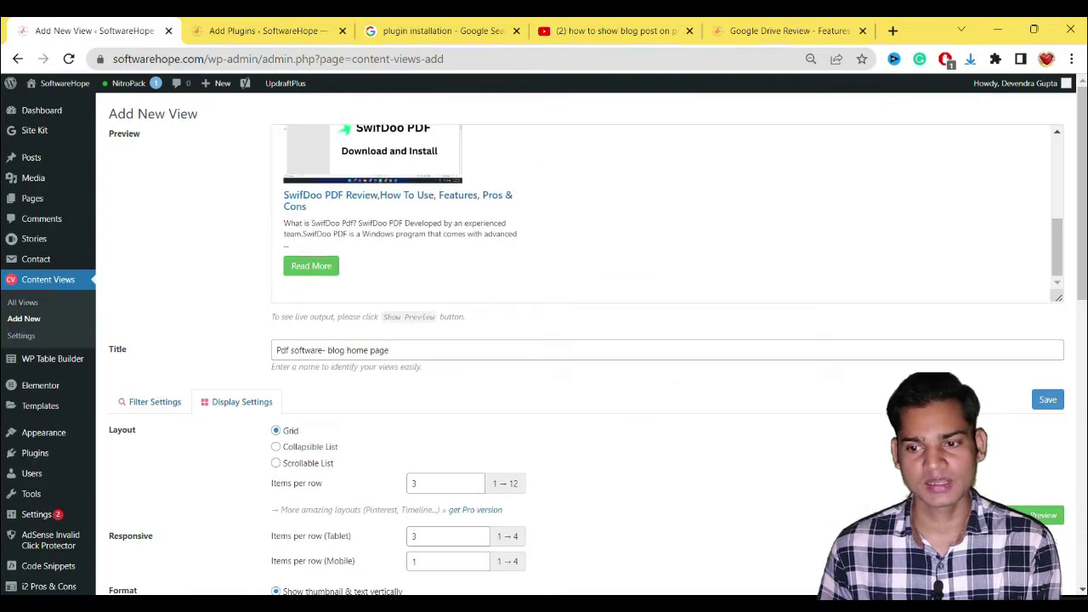
# Step: Save the view and load the WordPress dashboard in the Add Plugins browser tab
pyautogui.scroll(-5, 1054, 417)
pyautogui.scroll(5, 1054, 417)
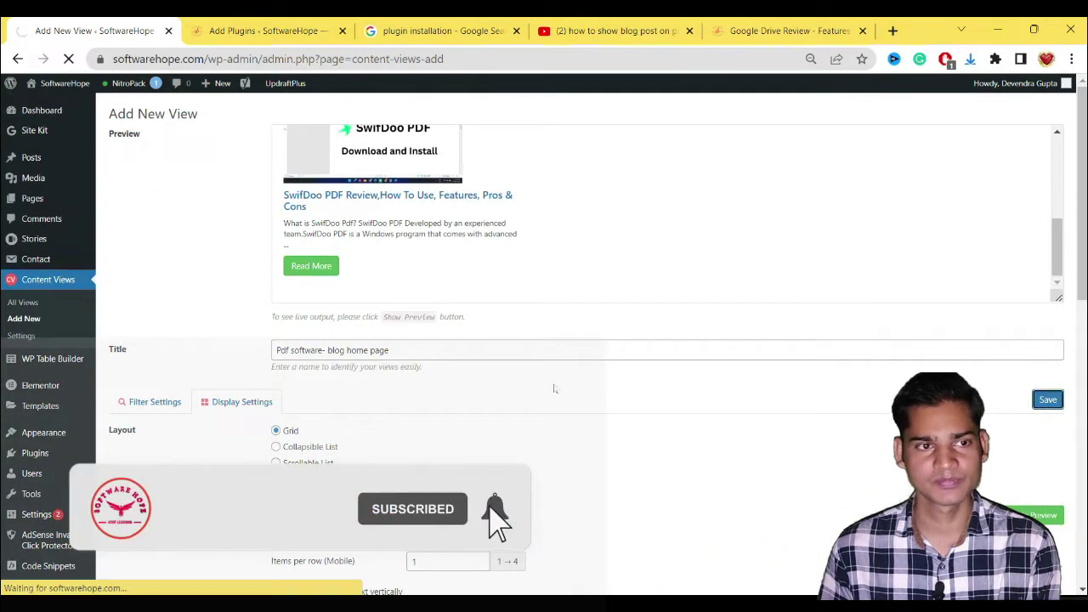
pyautogui.click(244, 26)
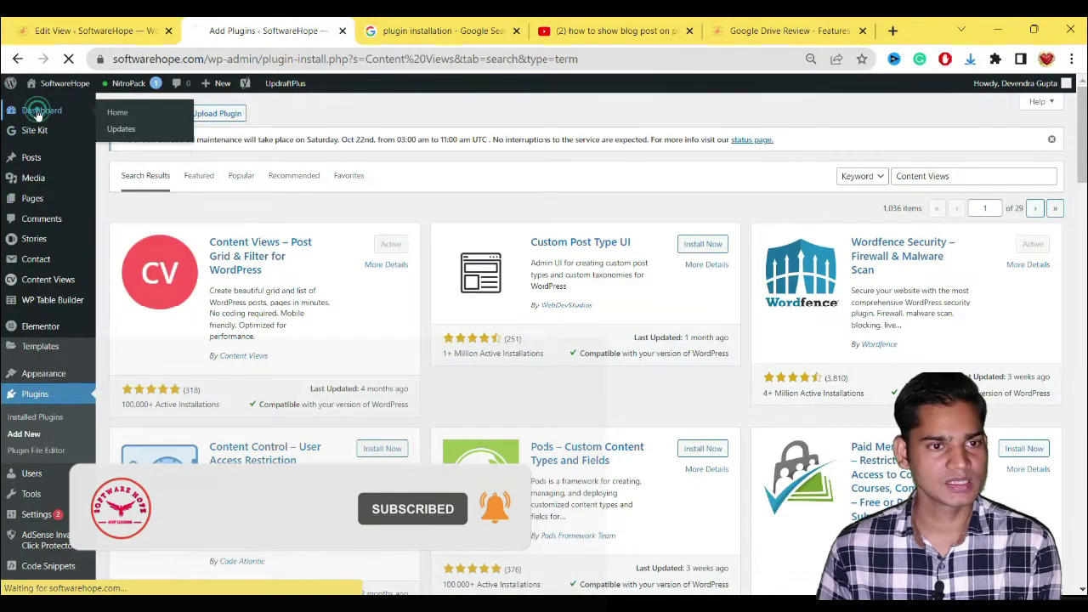
pyautogui.click(44, 113)
pyautogui.hotkey('ctrl', 'shift', 'Tab')
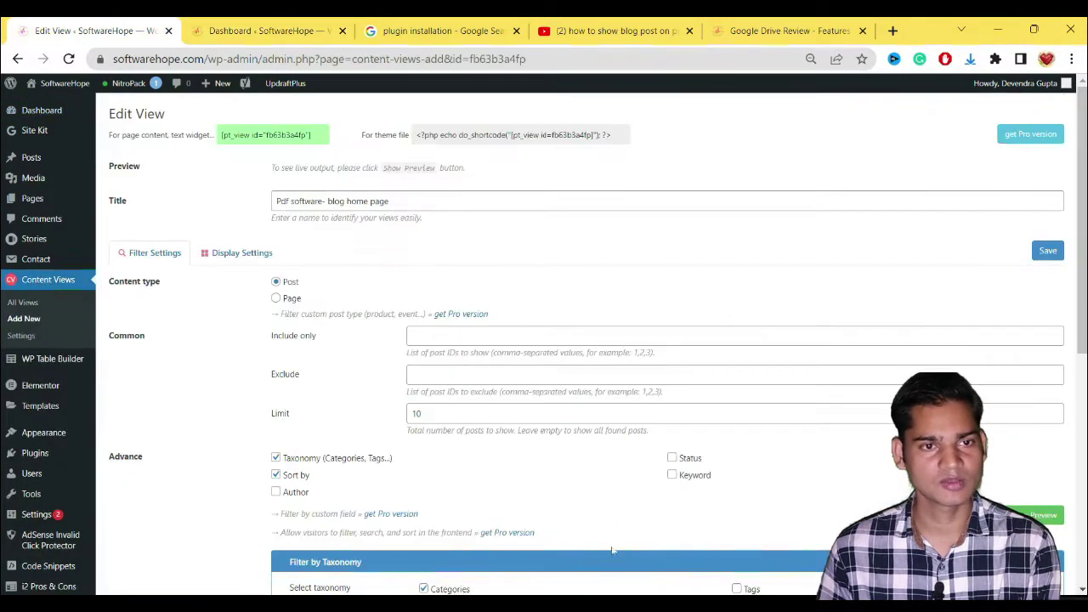
# Step: Search the site's posts for PDF and open the SwifDoo PDF review post for editing with Elementor
pyautogui.click(263, 30)
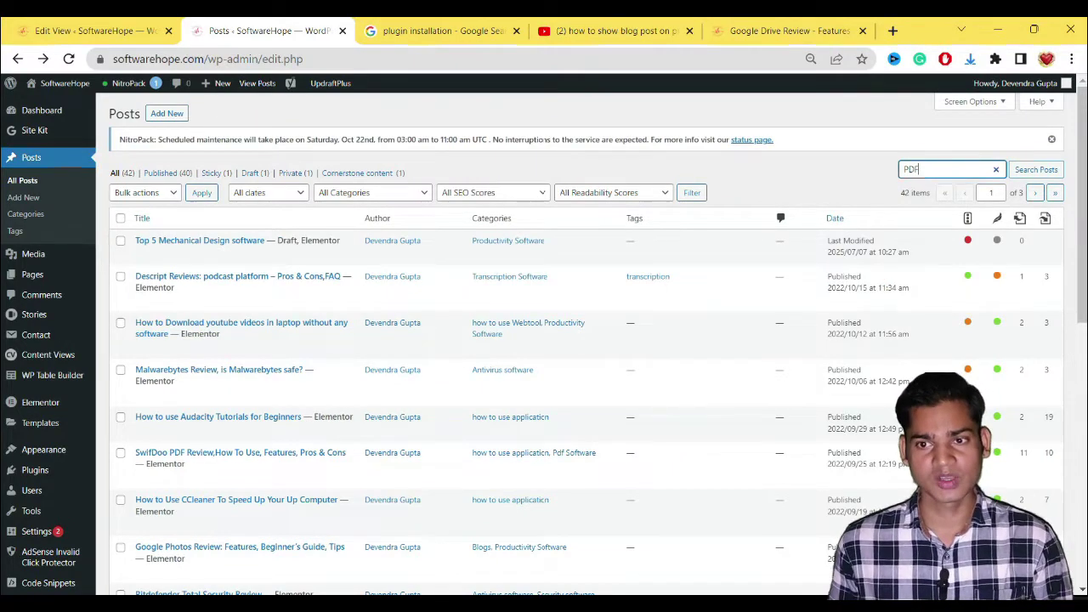
pyautogui.press('Return')
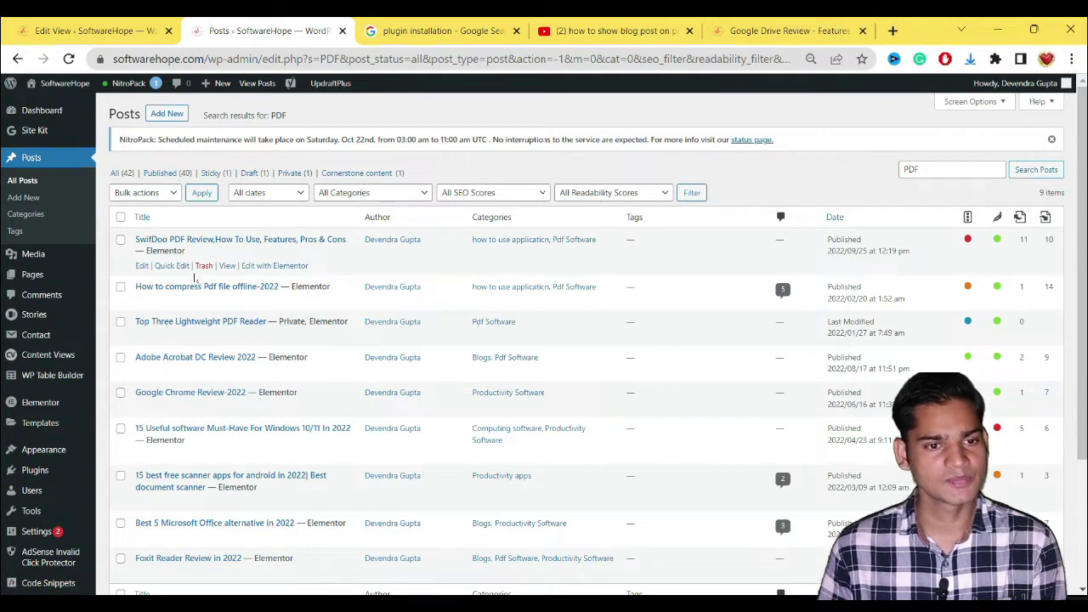
pyautogui.click(270, 265)
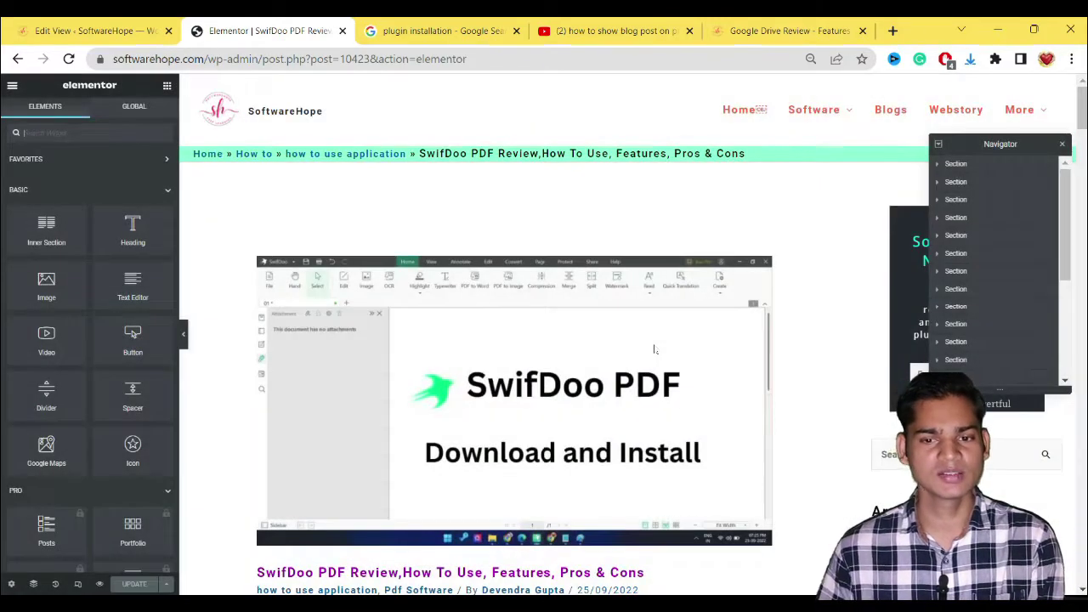
# Step: Examine the end of the post around the Related Posts section for a place to insert the view
pyautogui.scroll(-10, 654, 348)
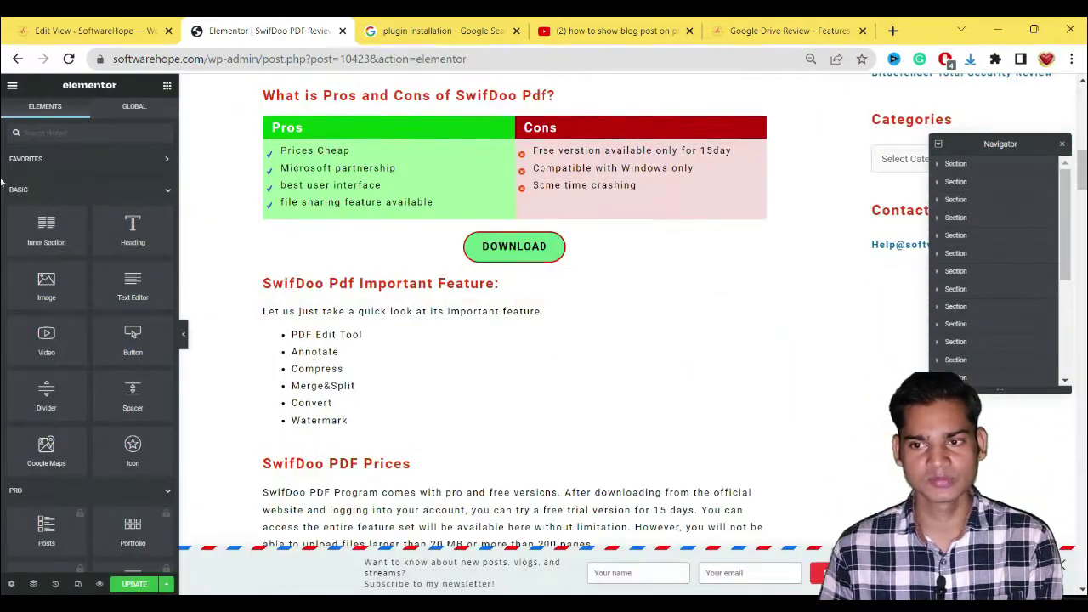
pyautogui.scroll(-20, 514, 340)
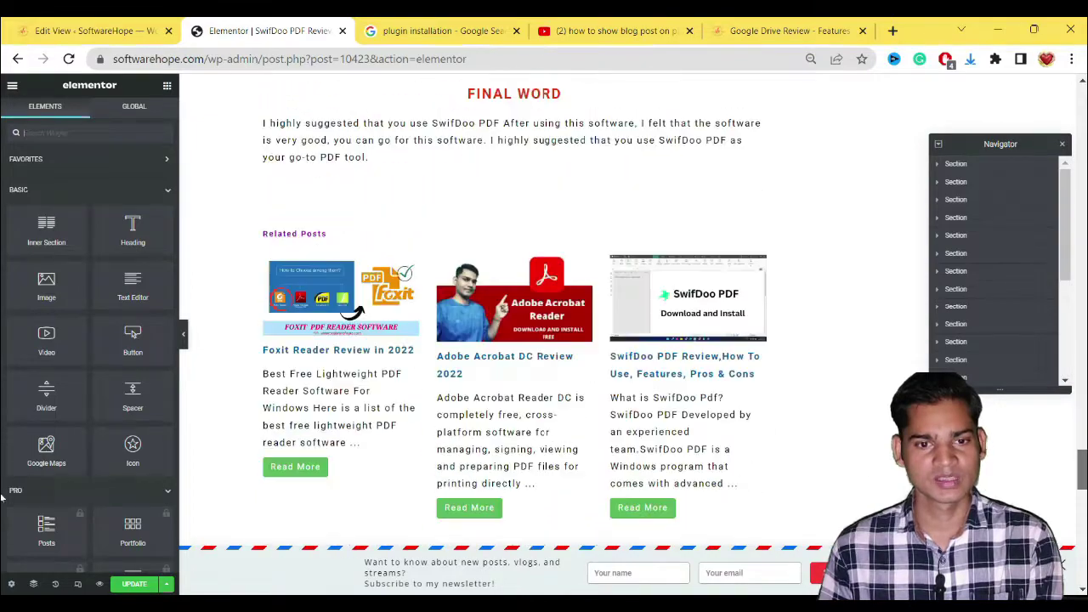
pyautogui.scroll(-5, 498, 347)
pyautogui.scroll(5, 498, 347)
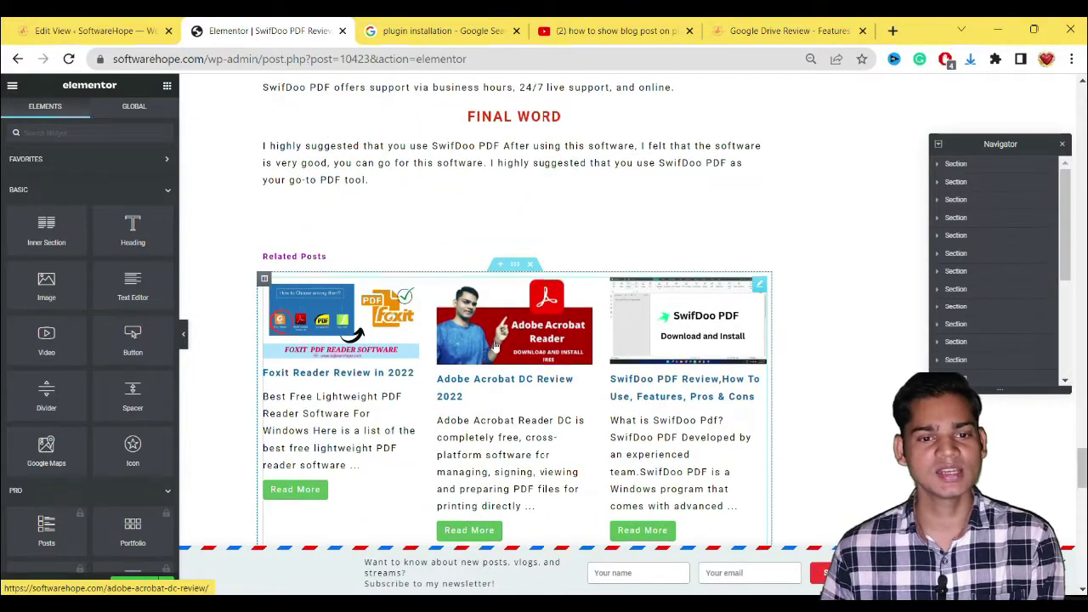
pyautogui.scroll(-2, 506, 434)
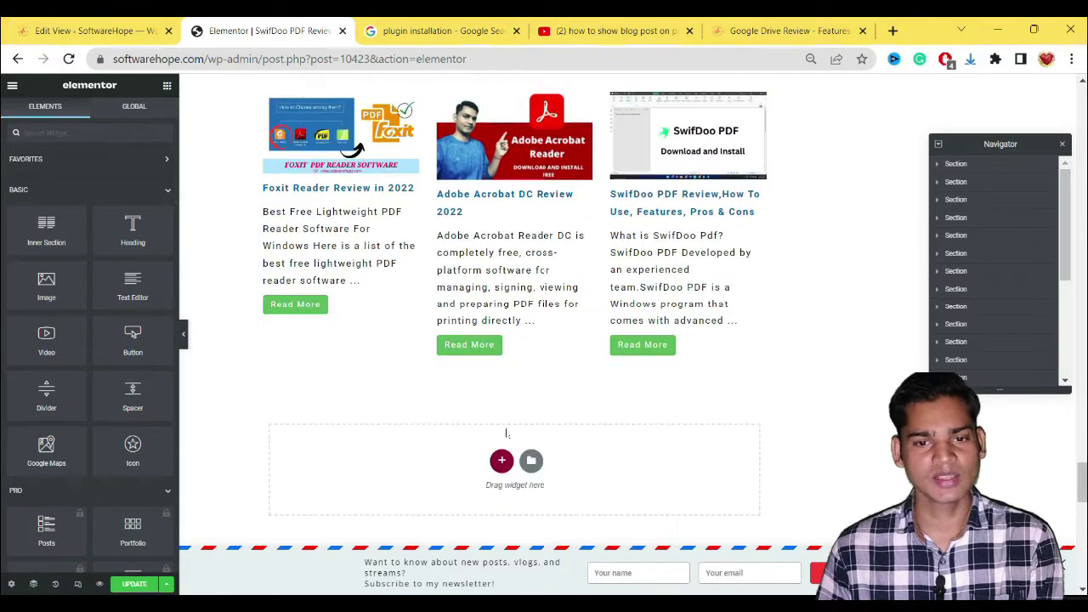
pyautogui.scroll(2, 503, 383)
pyautogui.scroll(2, 634, 425)
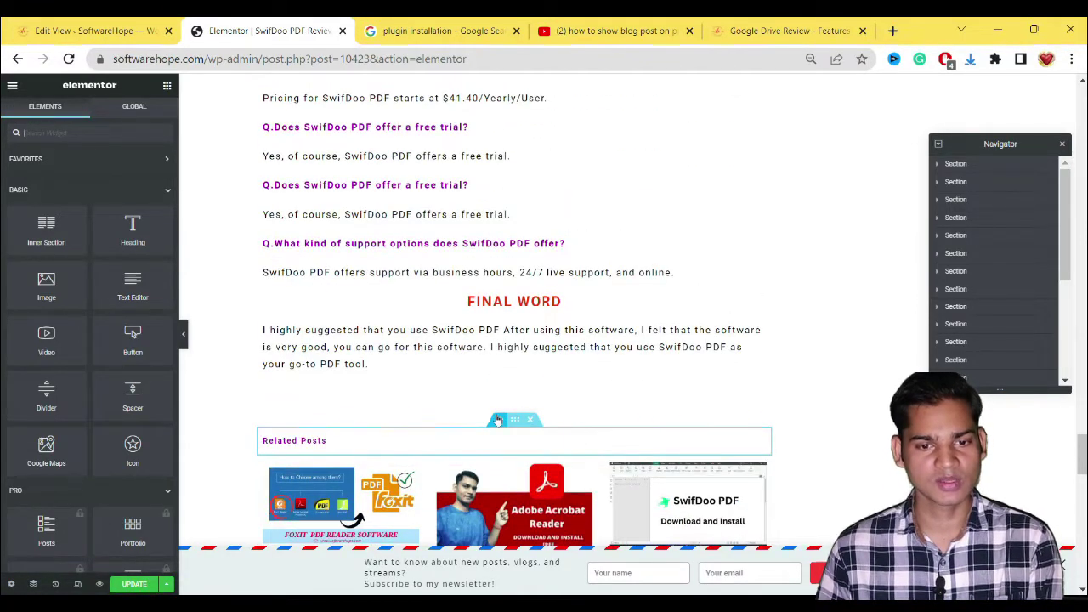
# Step: Add a single-column section above the Related Posts heading and place a Shortcode widget in it
pyautogui.click(499, 423)
pyautogui.click(527, 417)
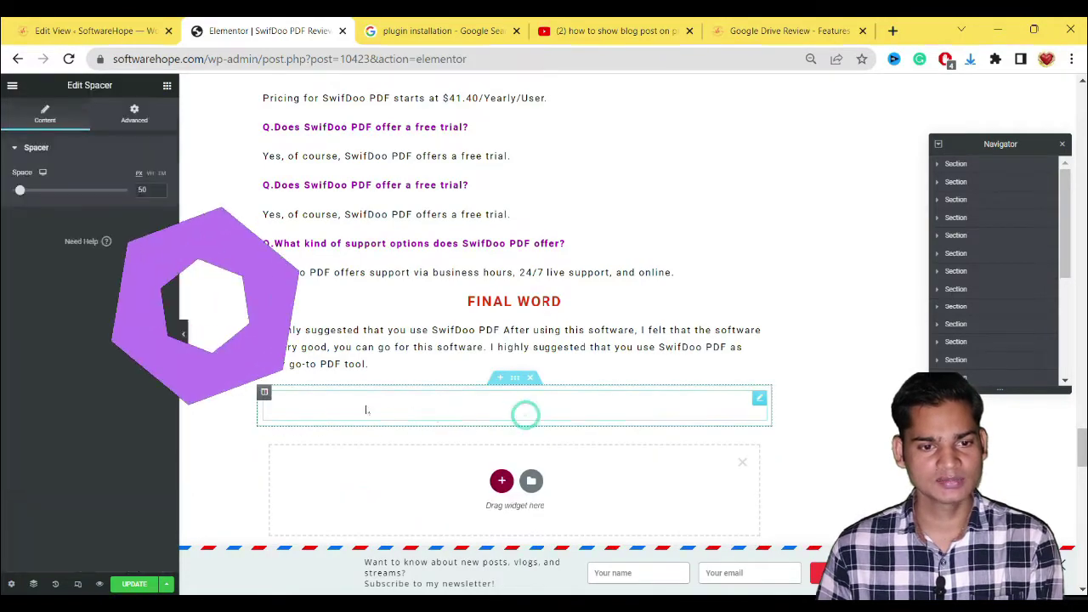
pyautogui.scroll(-2, 506, 266)
pyautogui.click(506, 267)
pyautogui.click(514, 256)
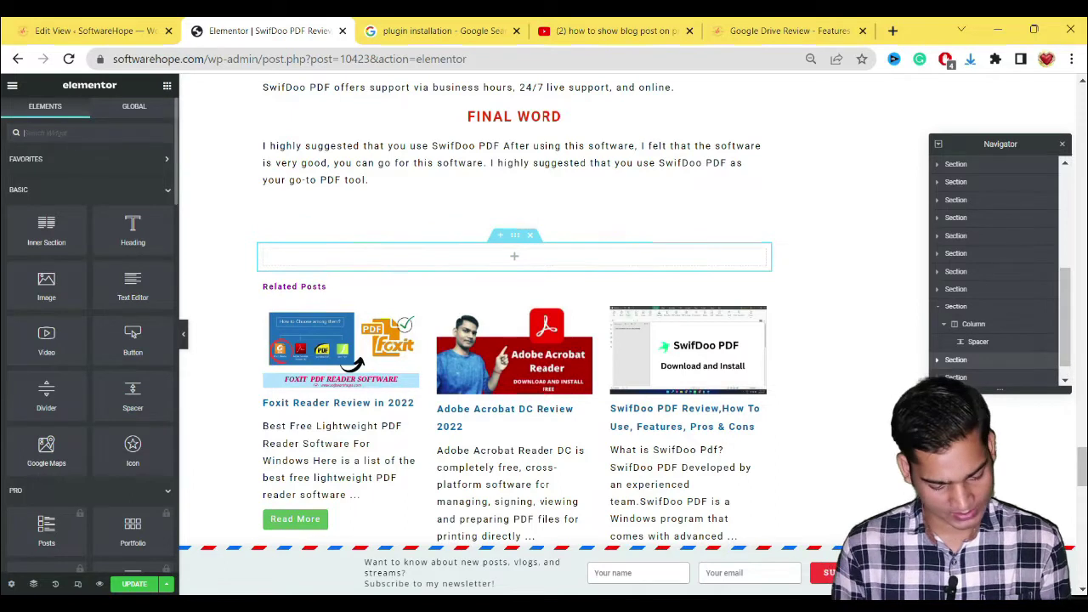
pyautogui.write('SHORT')
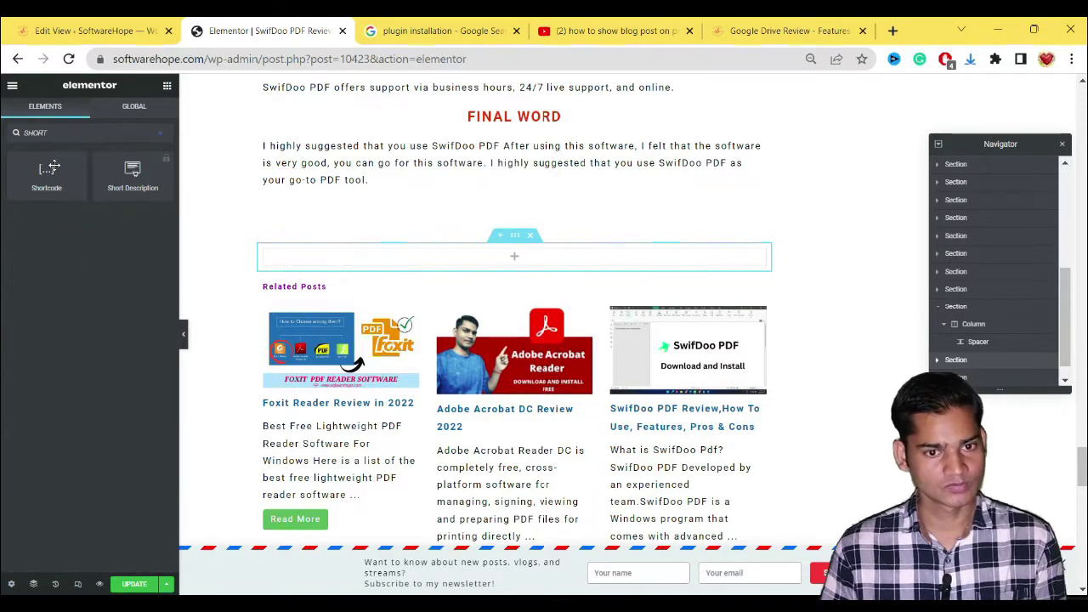
pyautogui.moveTo(53, 167); pyautogui.dragTo(510, 257)
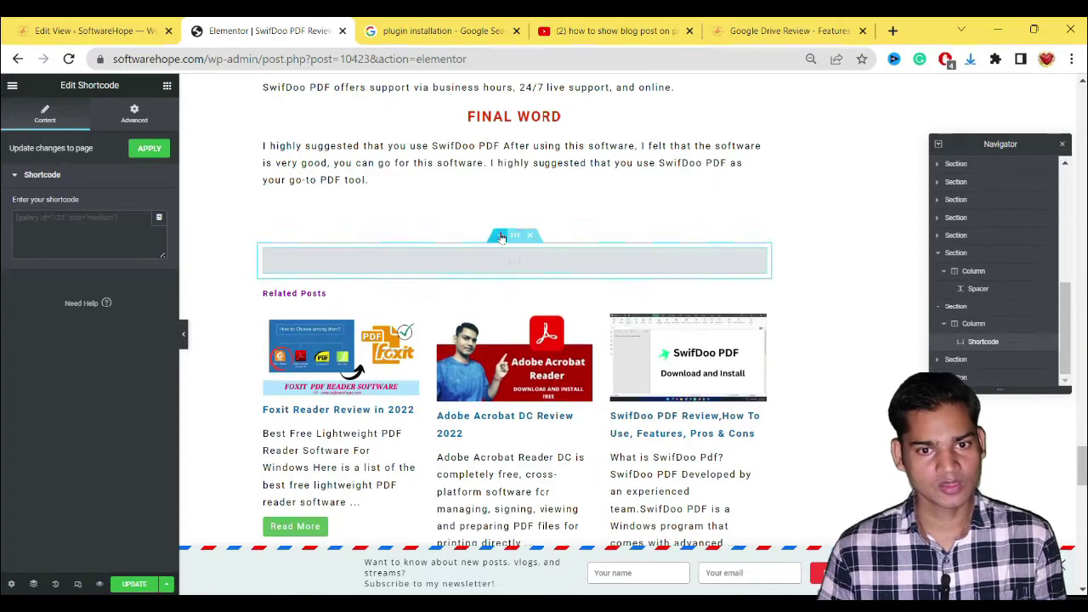
# Step: Add a single-column section above the shortcode section and place a Heading widget in it reading "RELATED POST"
pyautogui.click(501, 236)
pyautogui.click(500, 295)
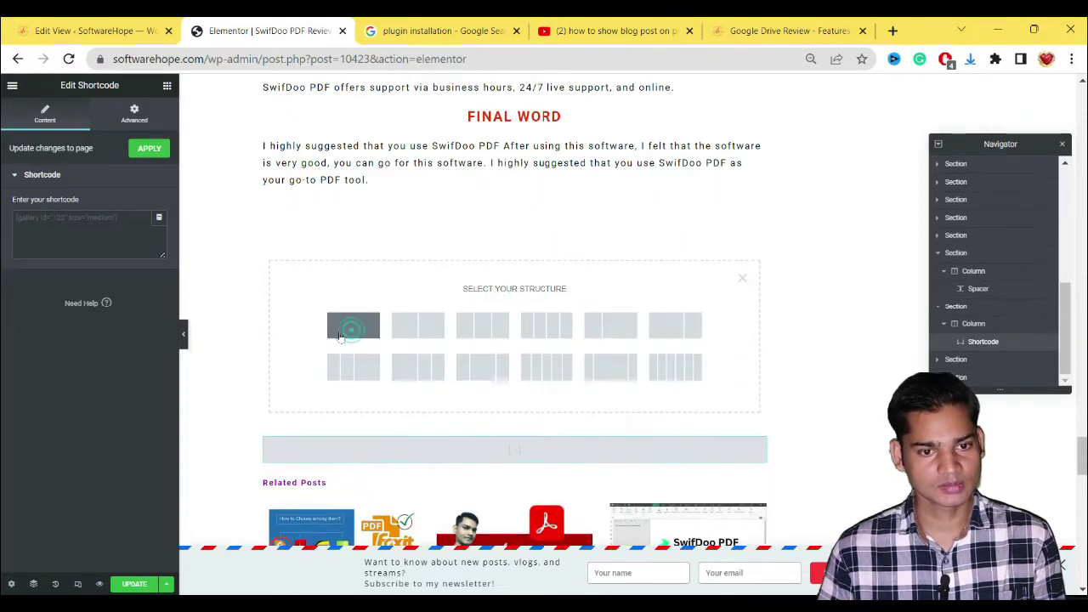
pyautogui.click(353, 325)
pyautogui.moveTo(133, 231); pyautogui.dragTo(376, 260)
pyautogui.click(474, 262)
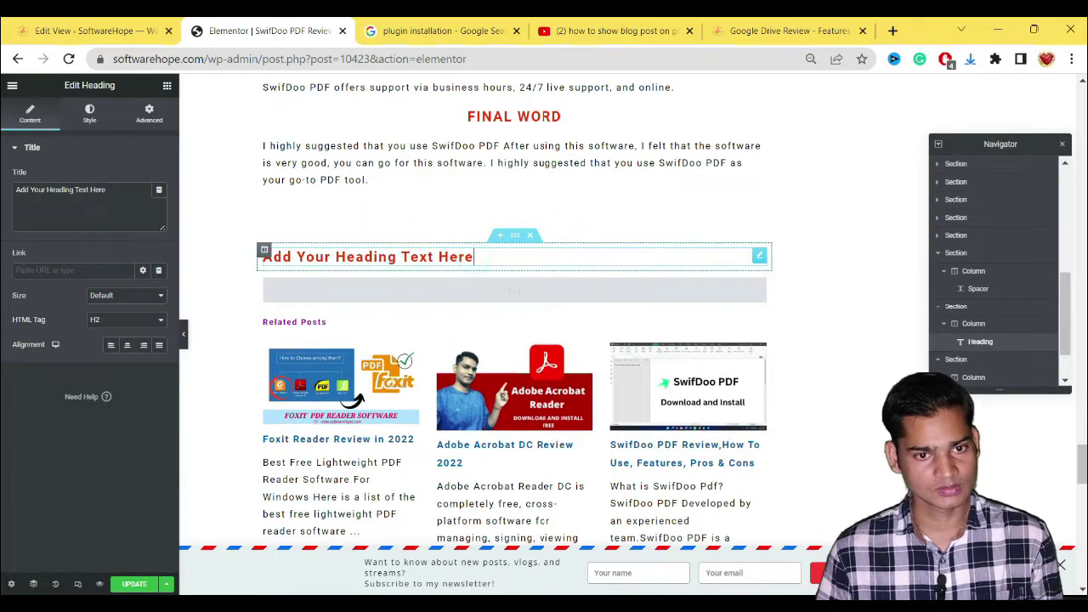
pyautogui.hotkey('ctrl', 'a')
pyautogui.write('RE')
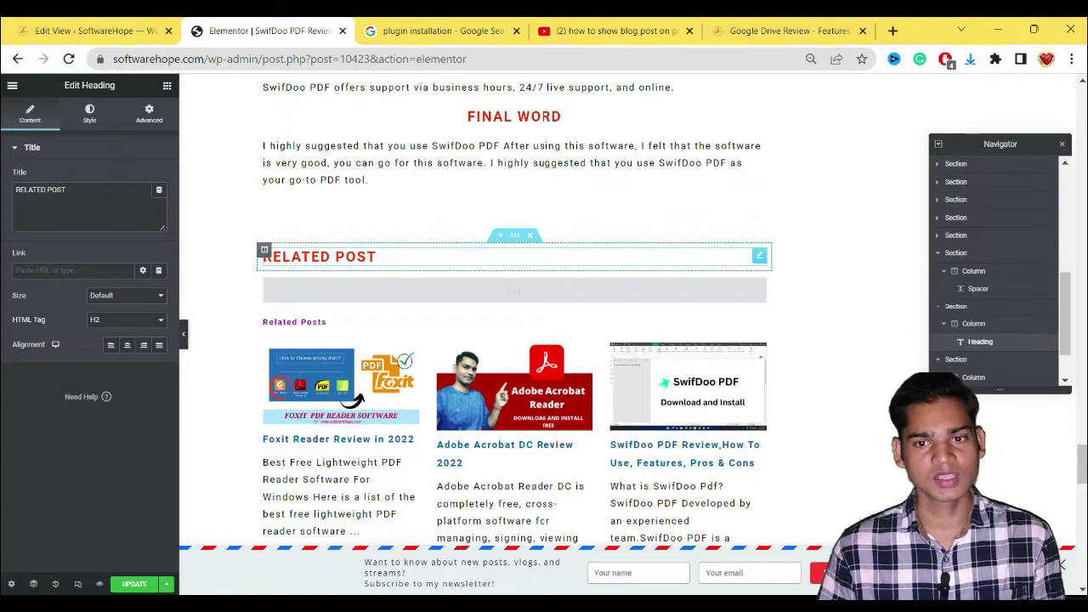
# Step: Change the HTML tag of the RELATED POST heading to a smaller heading level
pyautogui.click(110, 321)
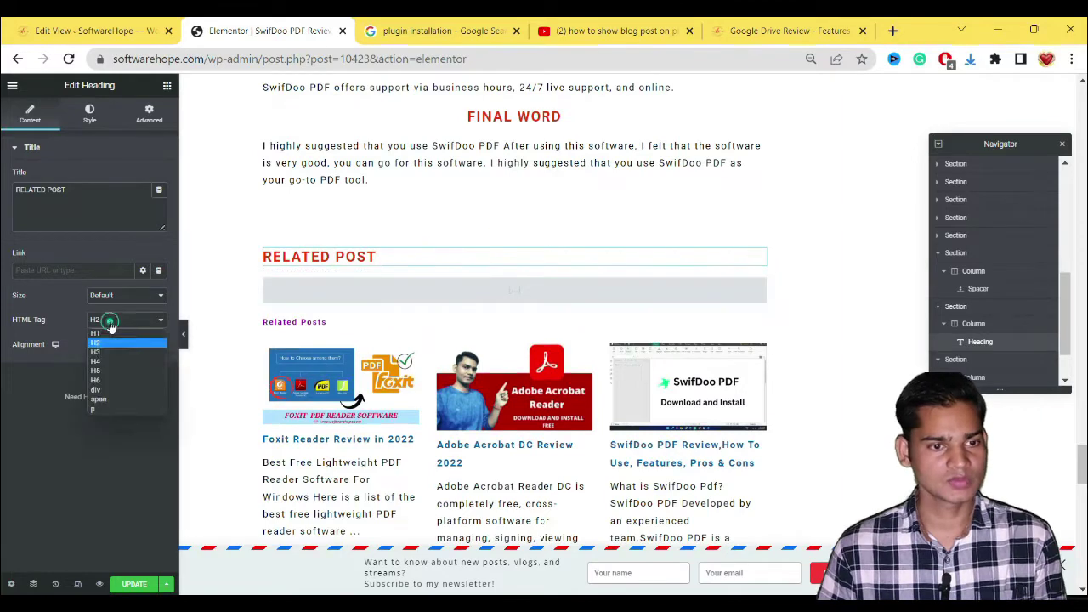
pyautogui.click(109, 342)
pyautogui.click(492, 305)
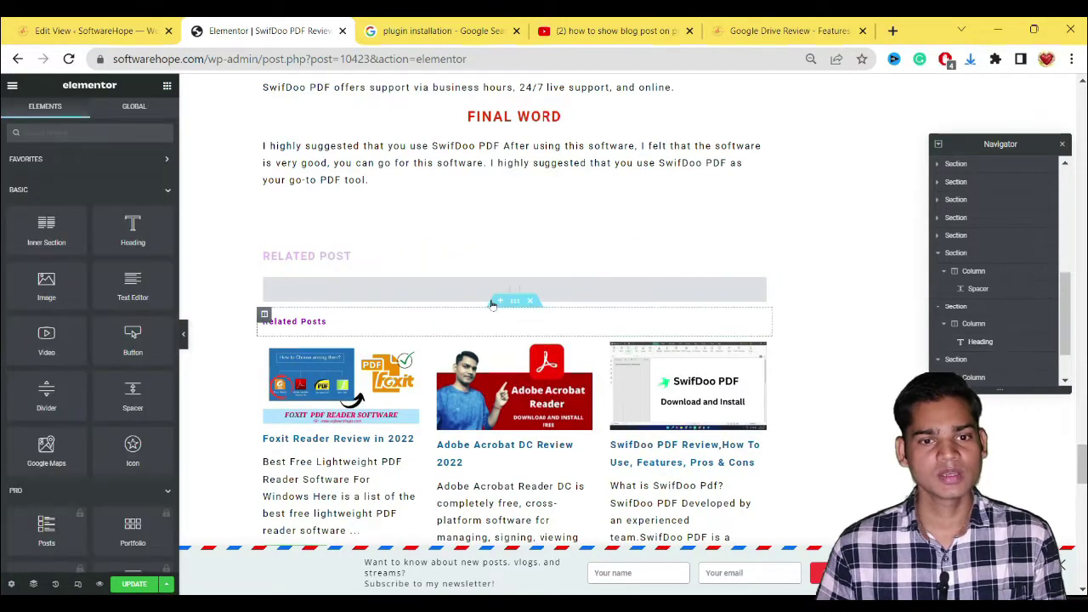
# Step: Select the empty Shortcode widget, and copy the page-content shortcode of the "Pdf software- blog home page" view from its Edit View page
pyautogui.click(468, 287)
pyautogui.click(75, 32)
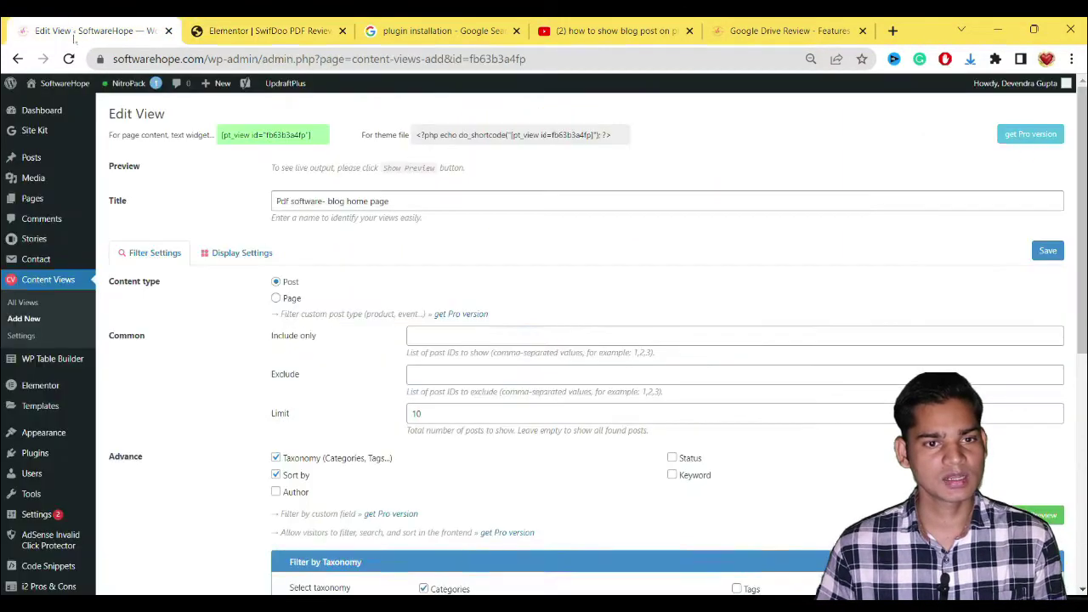
pyautogui.click(280, 146)
pyautogui.rightClick(275, 138)
pyautogui.click(317, 151)
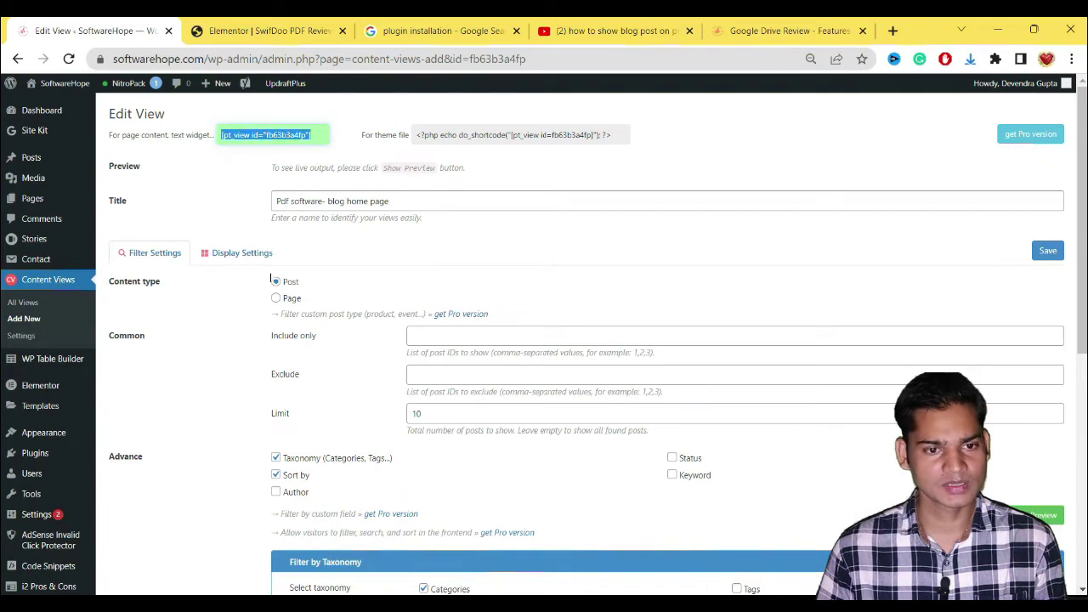
# Step: Set the view's layout to Grid, preview the result and save the view
pyautogui.click(234, 253)
pyautogui.click(275, 281)
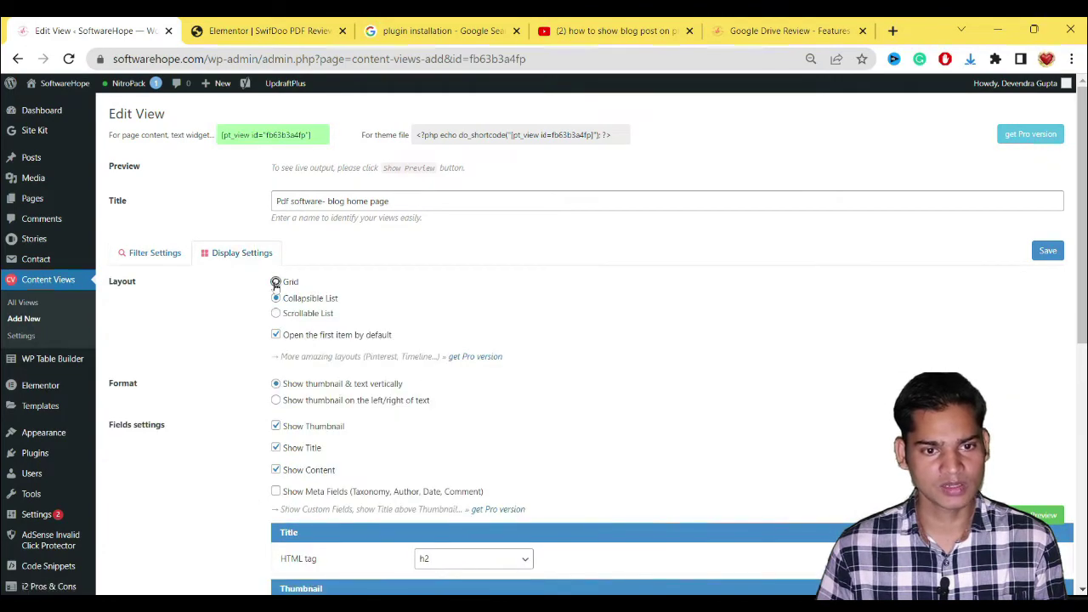
pyautogui.scroll(-6, 856, 382)
pyautogui.scroll(1, 855, 382)
pyautogui.click(1045, 515)
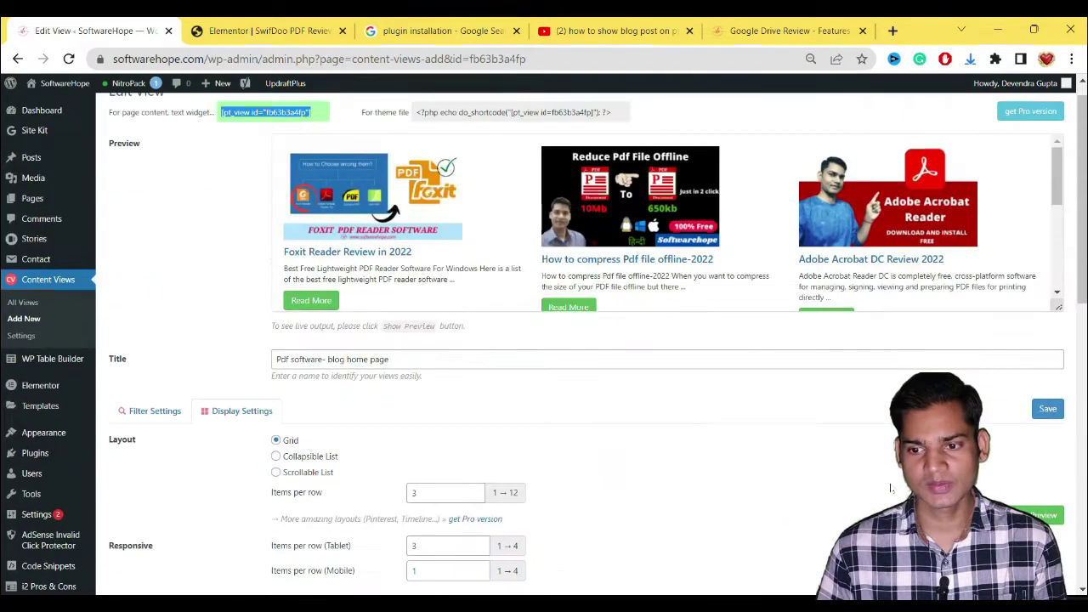
pyautogui.scroll(-10, 935, 425)
pyautogui.click(1054, 547)
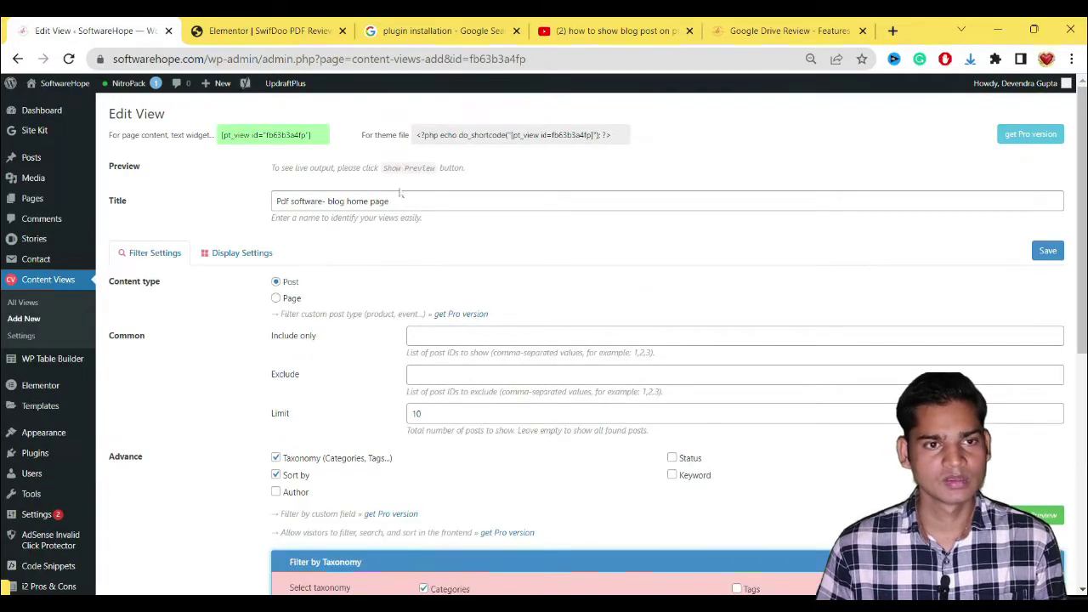
# Step: Paste the shortcode [pt_view id="fb63b3a4fp"] into the Shortcode widget under the RELATED POST heading of the SwifDoo PDF review
pyautogui.click(267, 31)
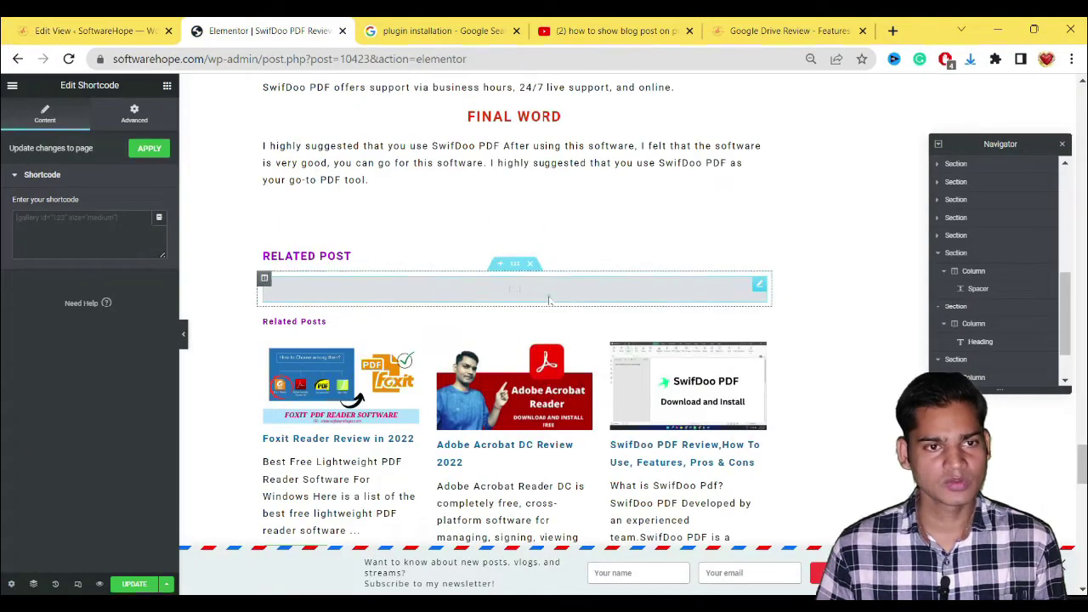
pyautogui.hotkey('ctrl', 'v')
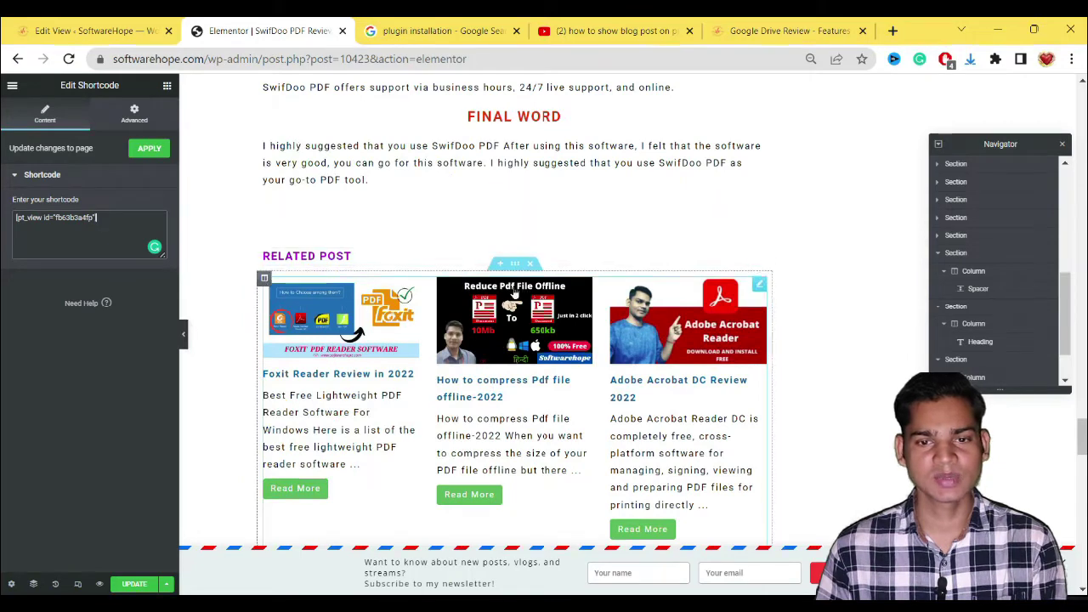
pyautogui.scroll(-2, 514, 295)
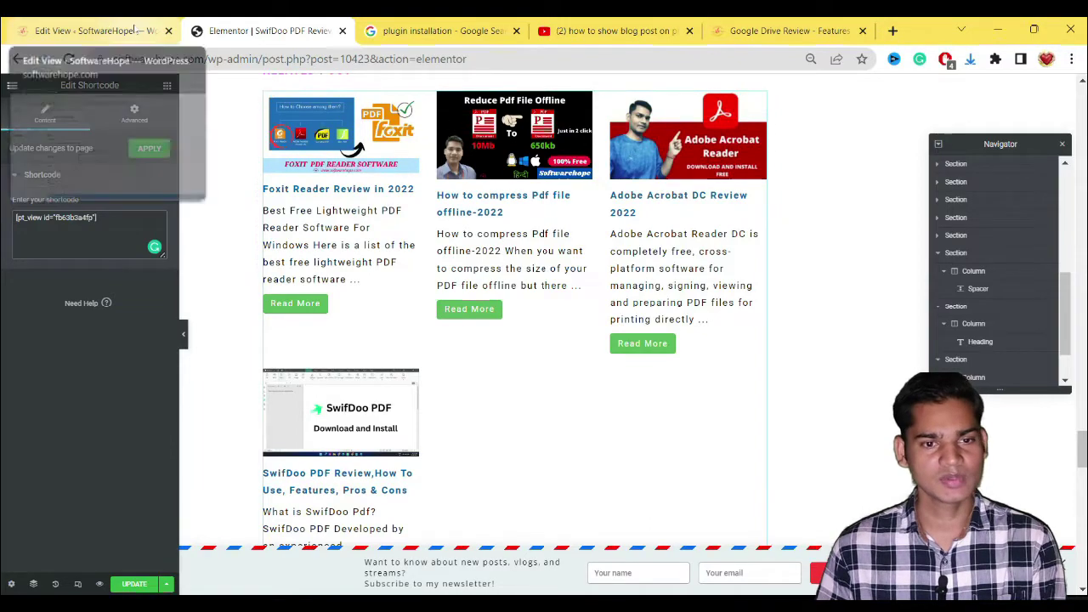
# Step: Set the post limit of the "Pdf software- blog home page" view to 3
pyautogui.click(94, 30)
pyautogui.scroll(-5, 440, 452)
pyautogui.scroll(5, 459, 357)
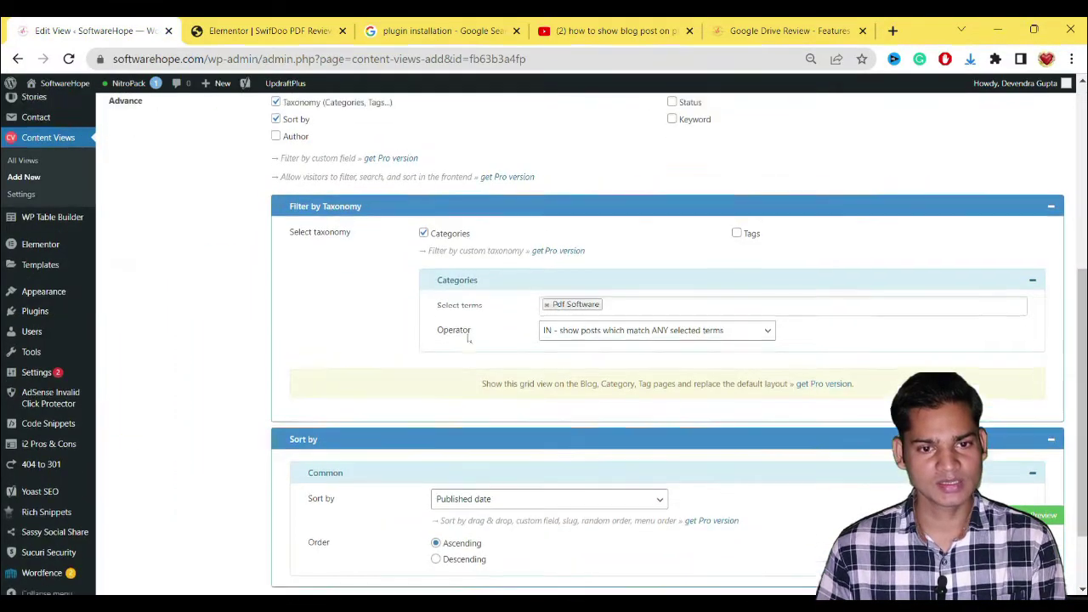
pyautogui.doubleClick(444, 412)
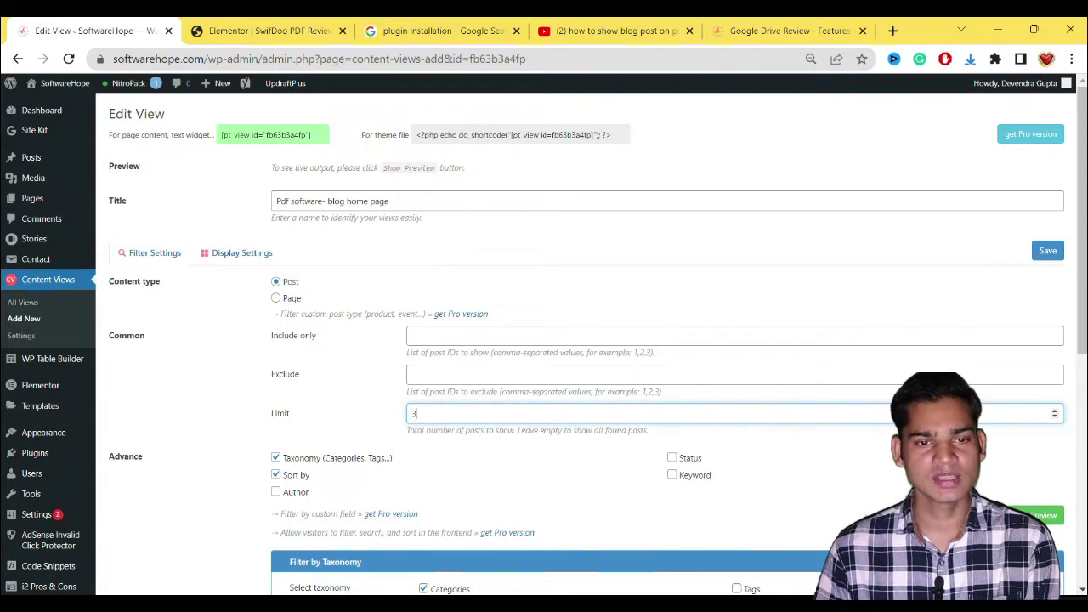
pyautogui.write('3')
pyautogui.tripleClick(274, 201)
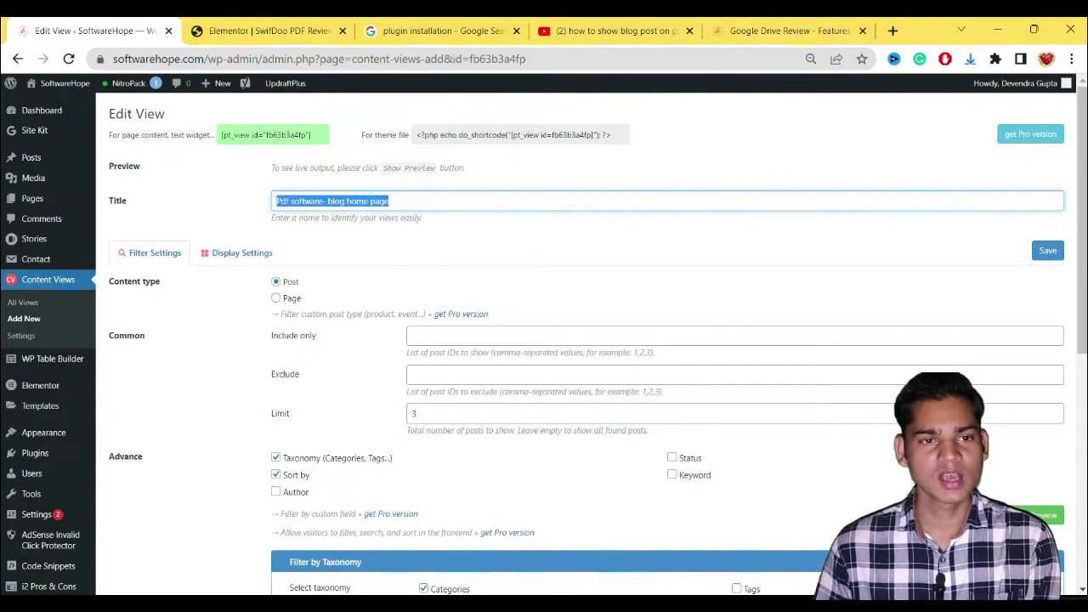
pyautogui.click(316, 201)
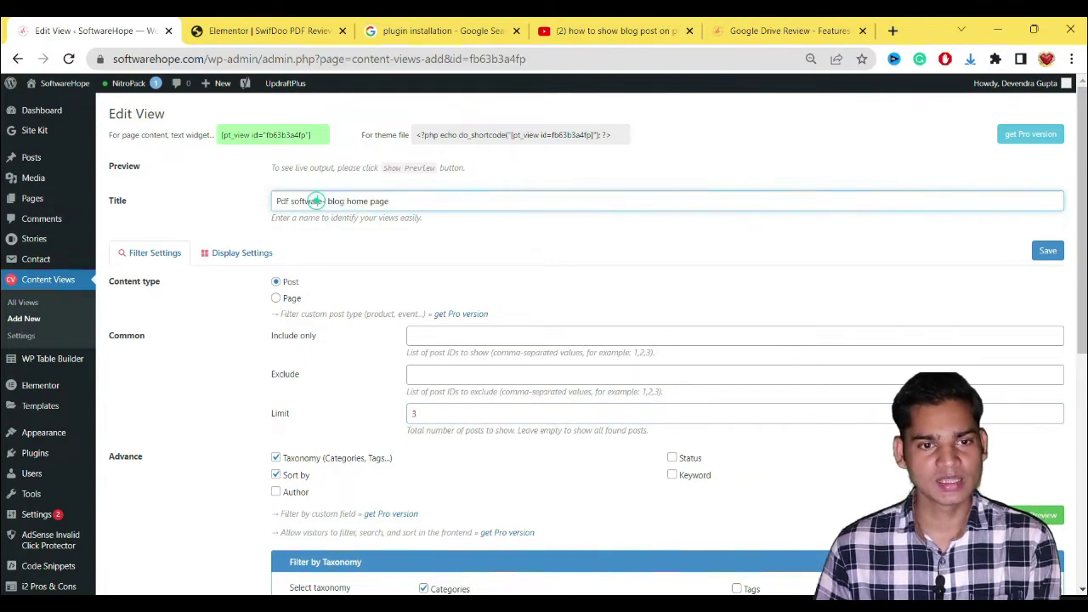
pyautogui.moveTo(328, 201); pyautogui.dragTo(389, 200)
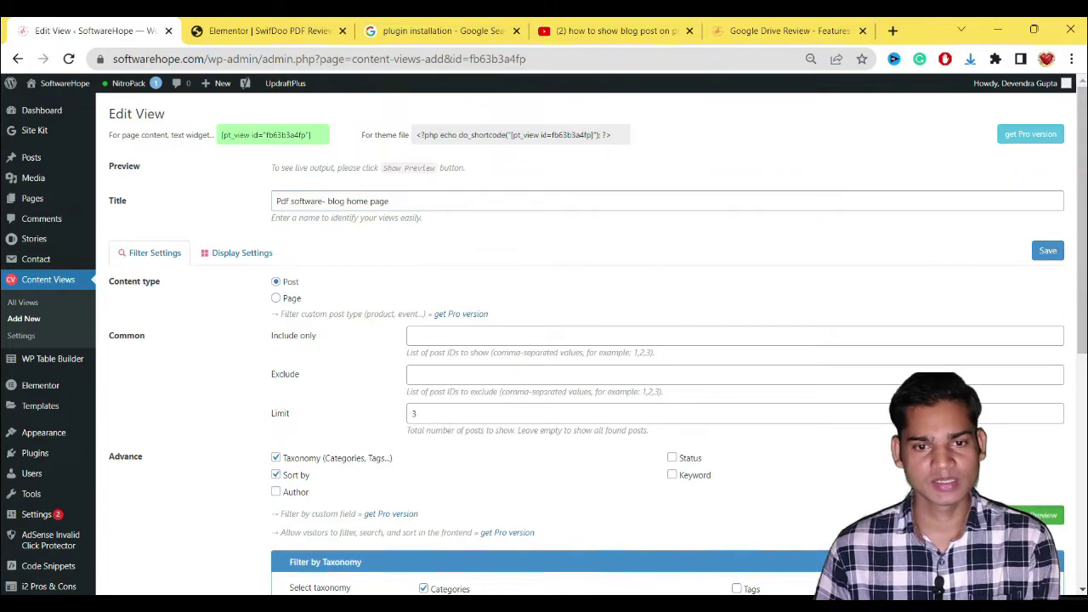
# Step: Preview the view with the new post limit
pyautogui.click(1042, 515)
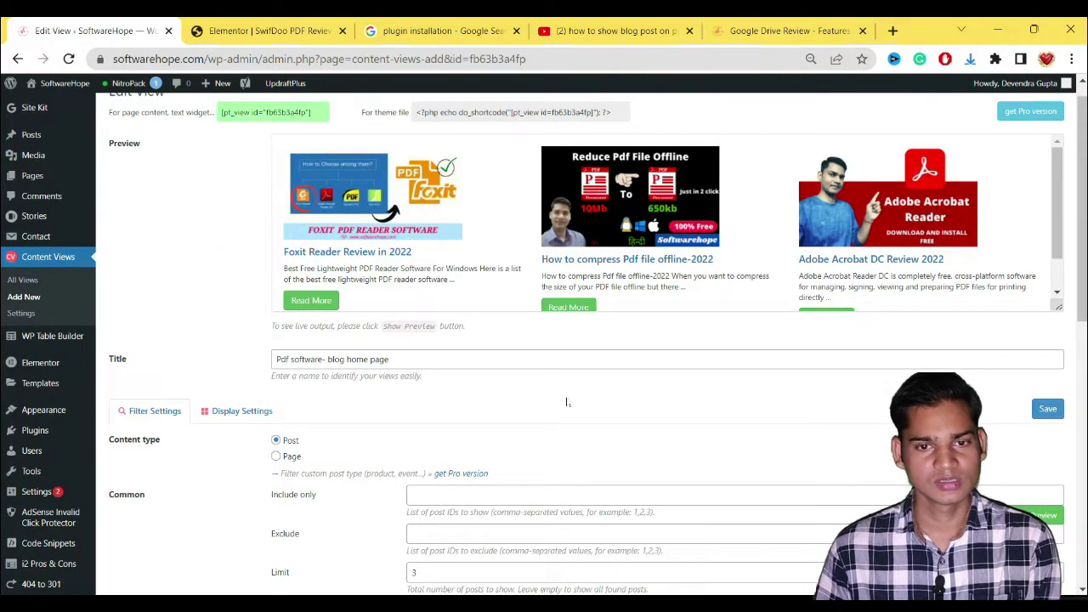
pyautogui.scroll(-10, 504, 225)
pyautogui.scroll(10, 502, 238)
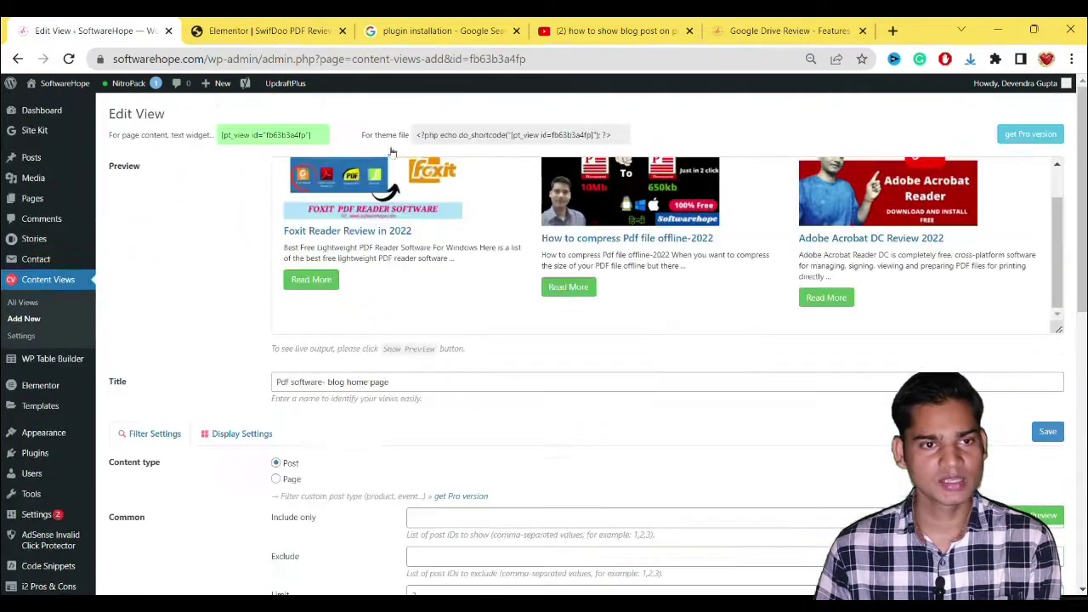
# Step: Compare the list of saved views with the PDF Software section of the Software Reviews page and the related posts in the SwifDoo PDF review
pyautogui.click(233, 23)
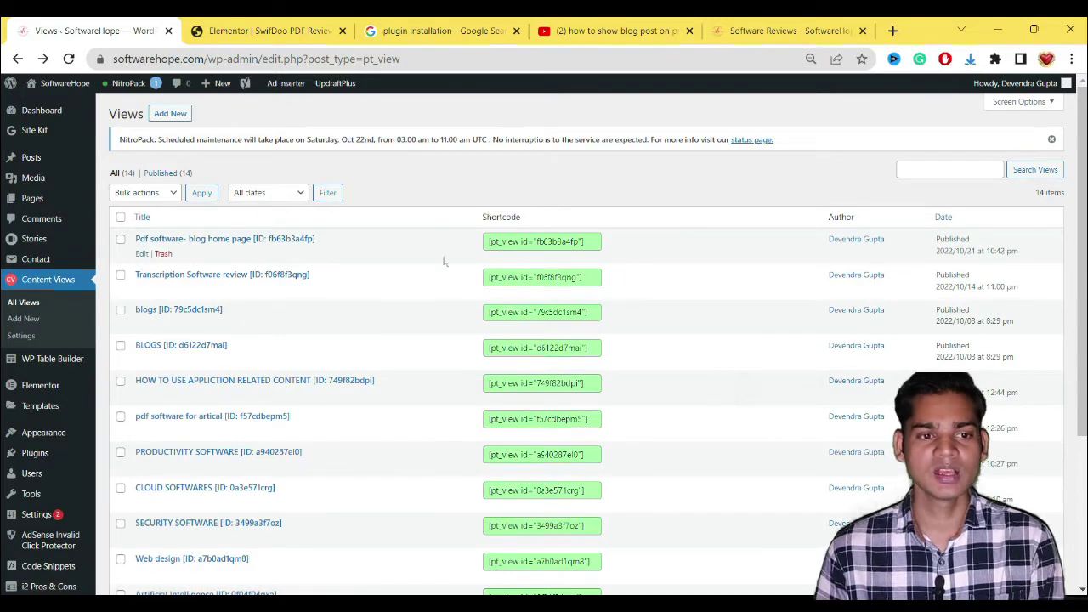
pyautogui.click(769, 31)
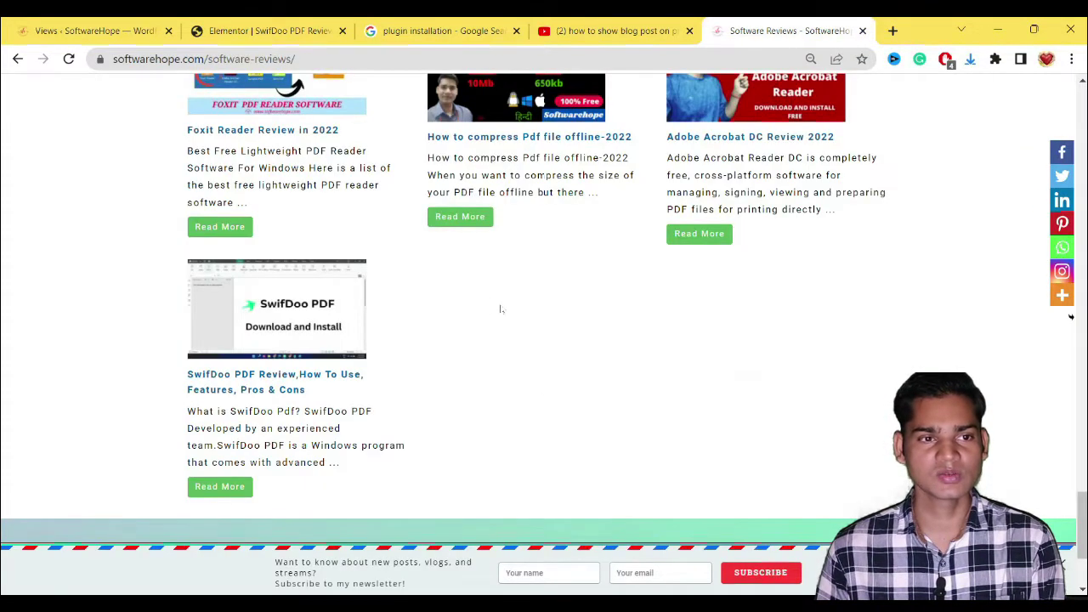
pyautogui.click(94, 31)
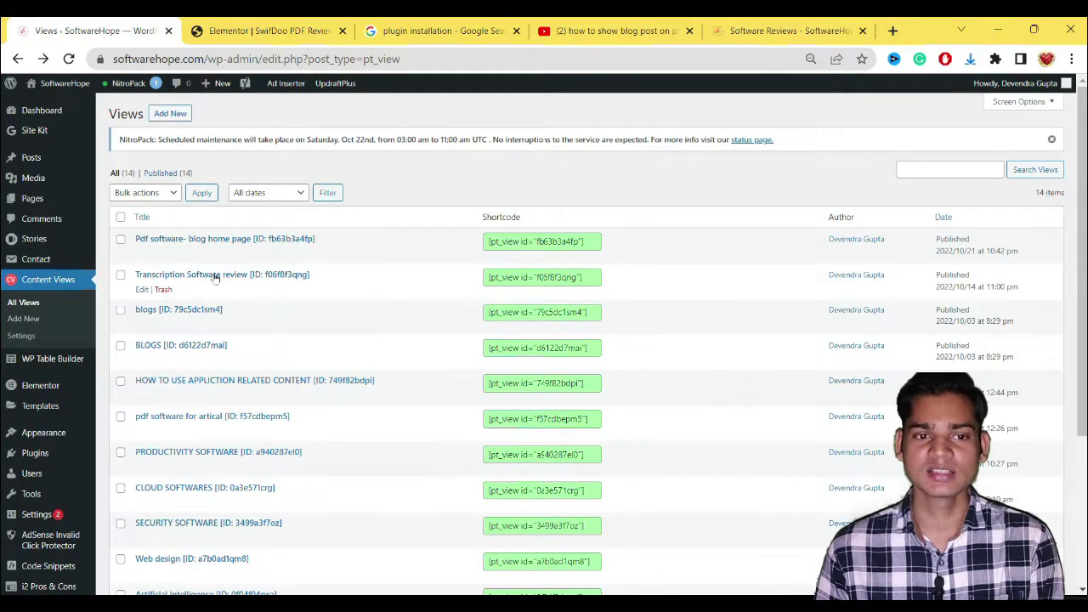
pyautogui.click(193, 23)
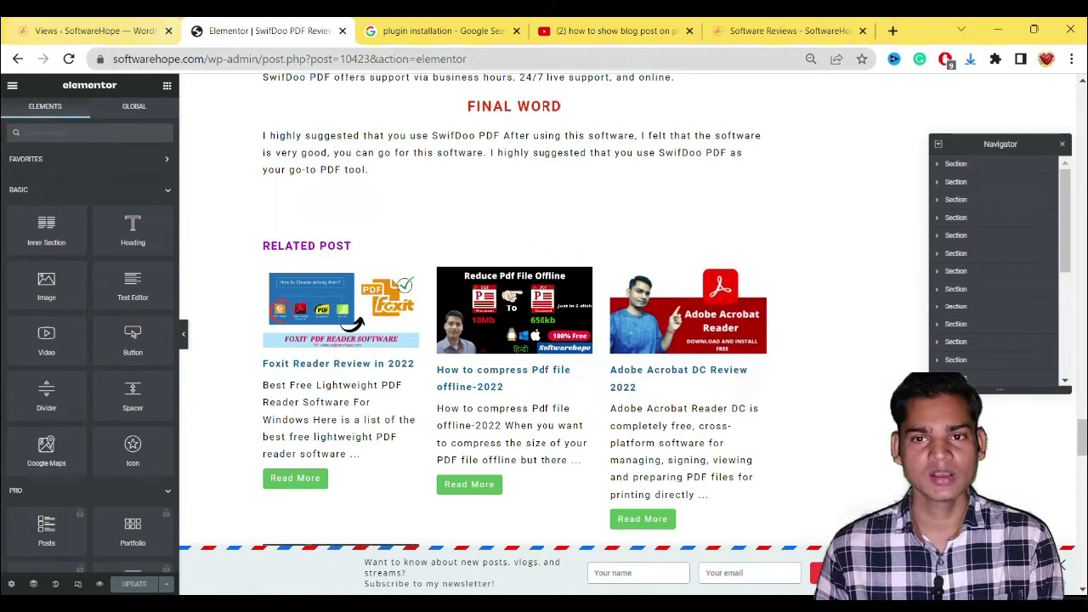
pyautogui.click(791, 31)
pyautogui.scroll(1, 1071, 316)
pyautogui.scroll(3, 1071, 317)
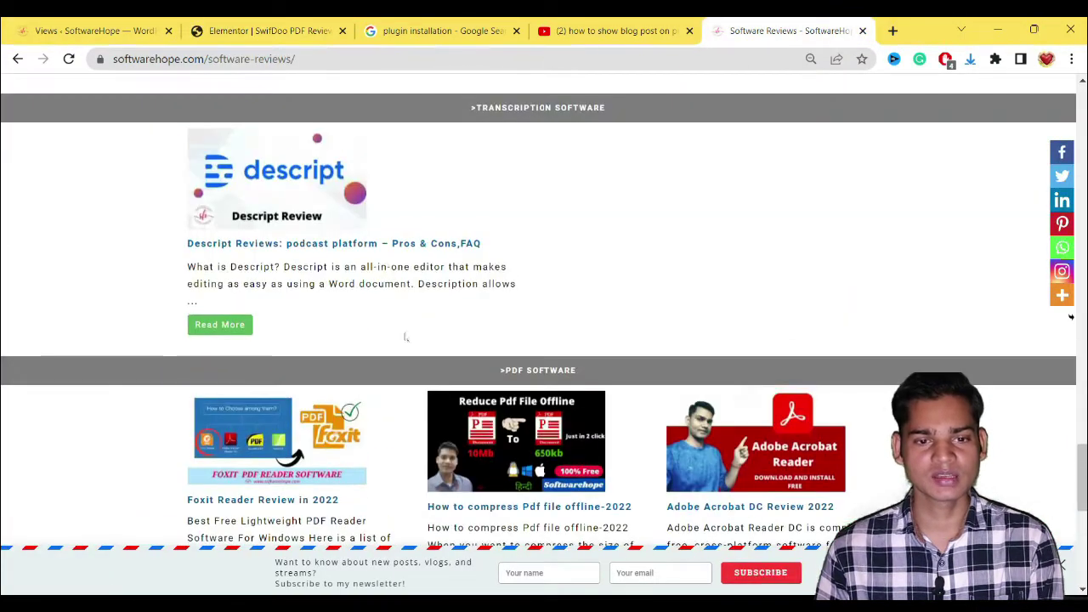
pyautogui.scroll(-2, 1071, 316)
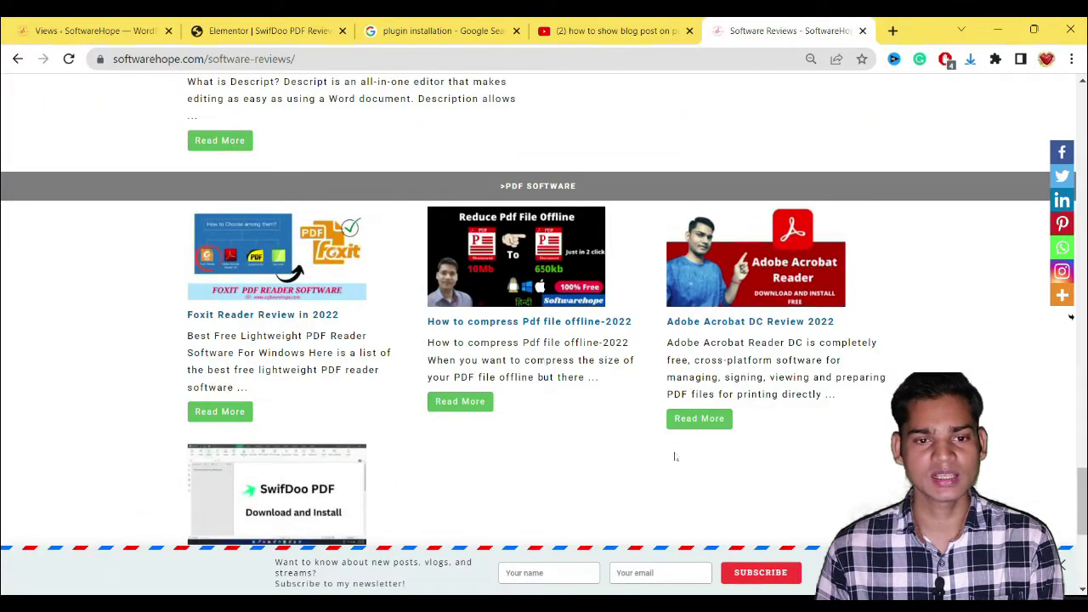
pyautogui.scroll(-2, 658, 493)
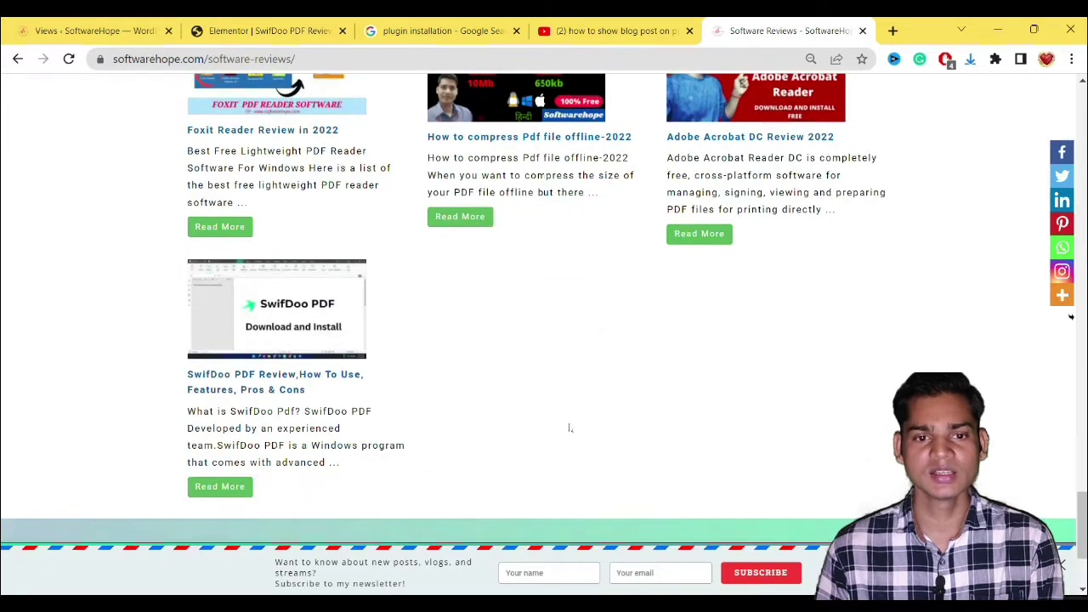
pyautogui.click(272, 31)
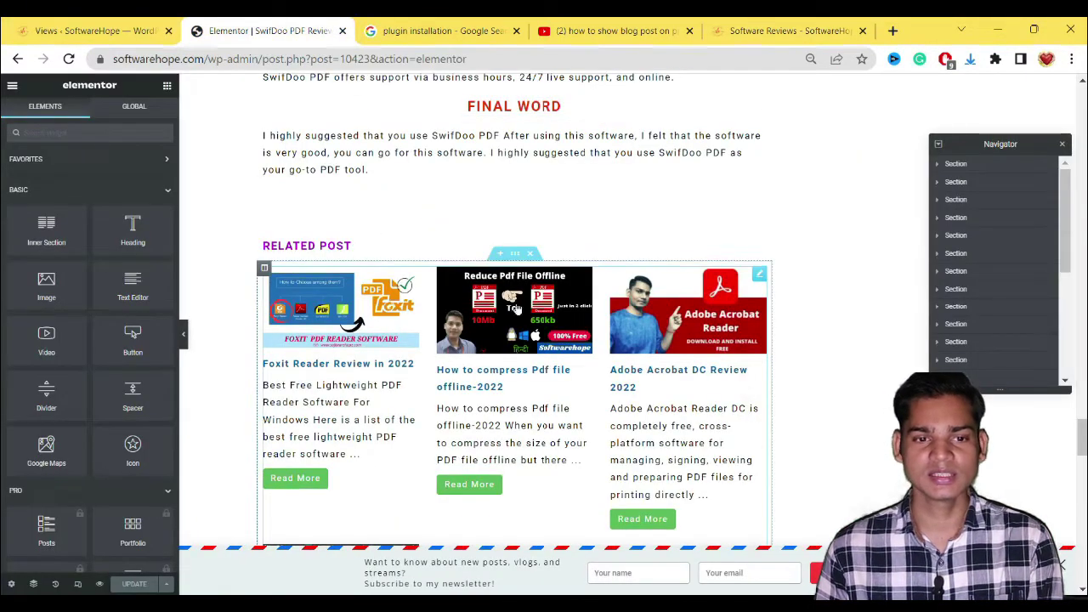
pyautogui.click(74, 25)
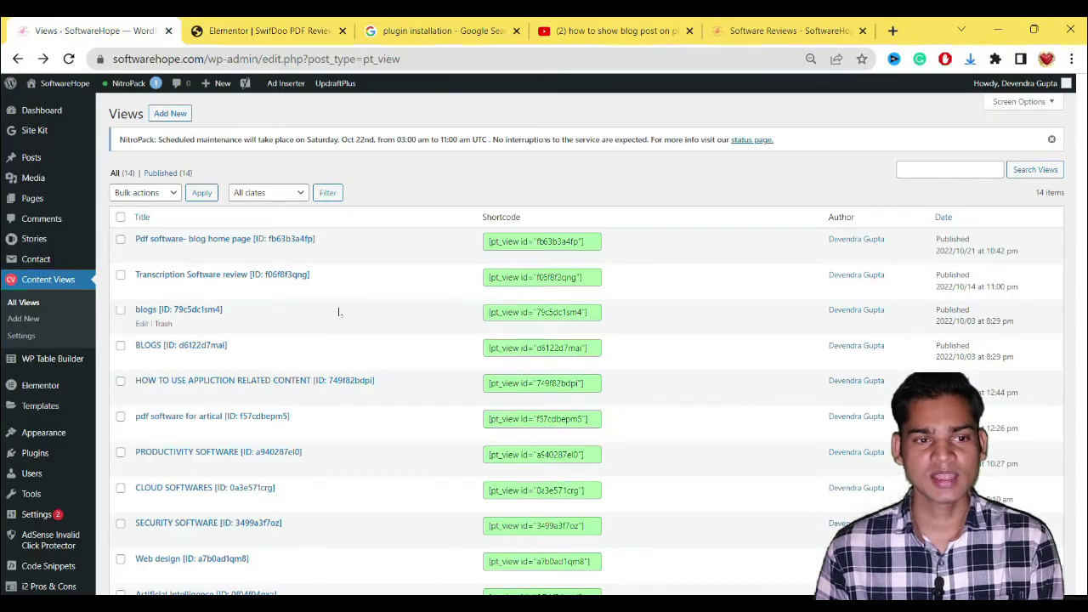